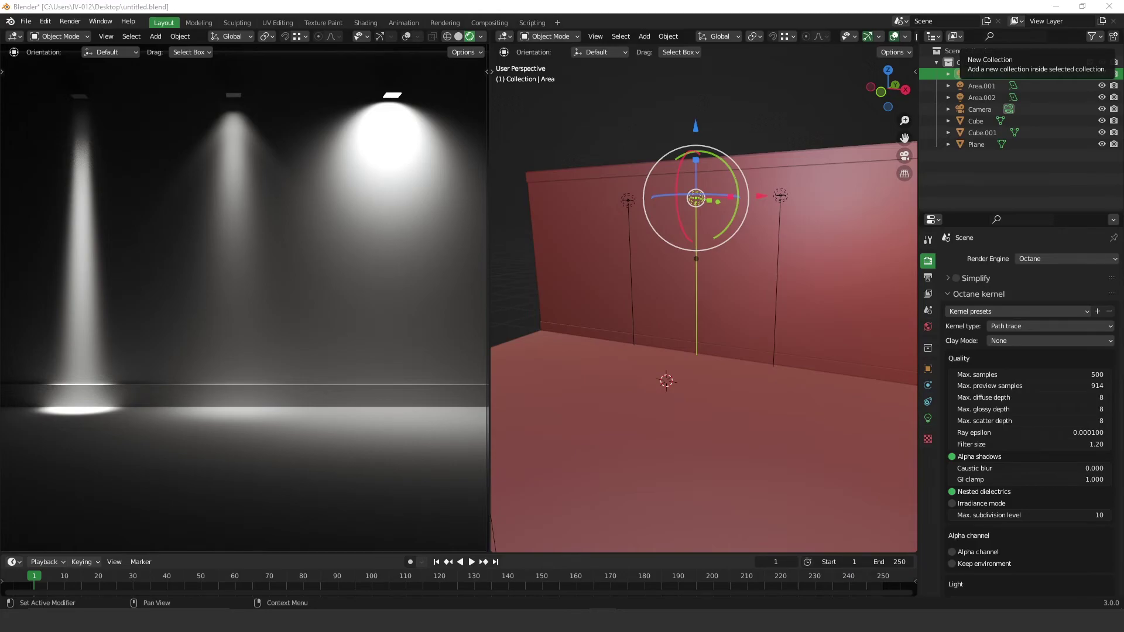
Switch to the browser and look through the IES library's luminaire previews, loading more entries at the end of the list
left_click_drag(1123, 117, 1023, 104)
double_click(1024, 104)
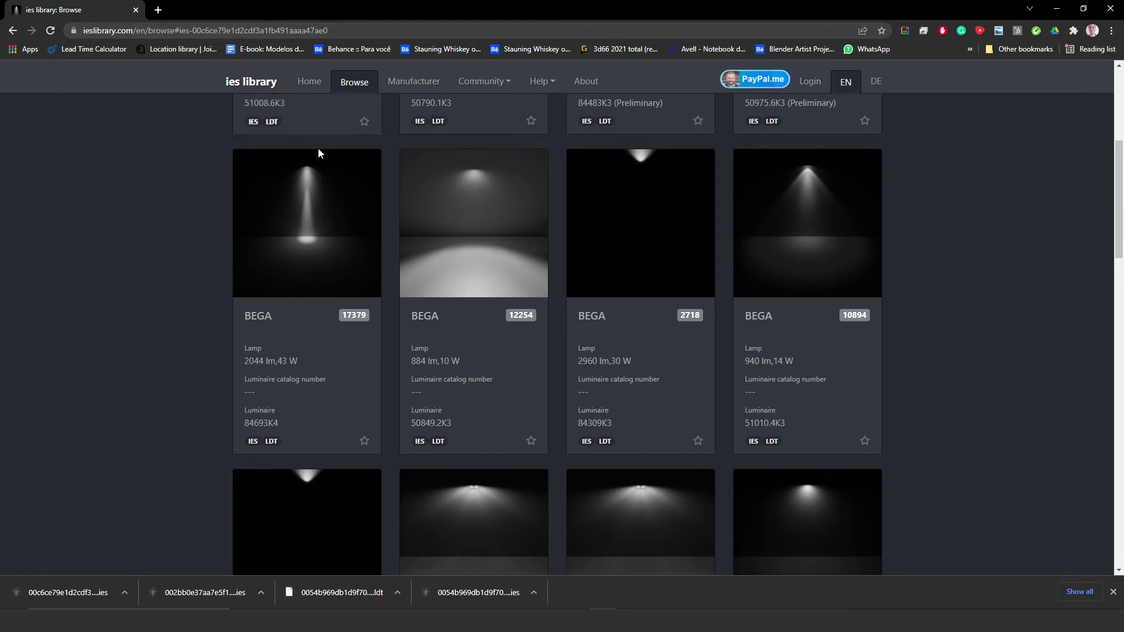
scroll(883, 226, "up", 5)
scroll(883, 226, "down", 8)
scroll(884, 229, "down", 10)
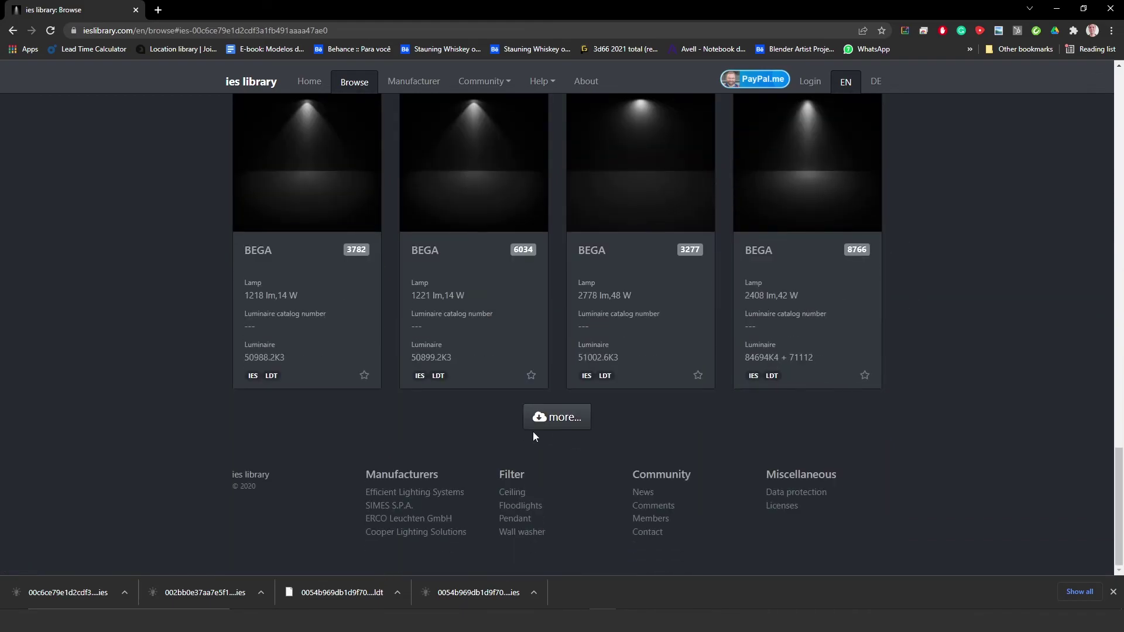
left_click(556, 420)
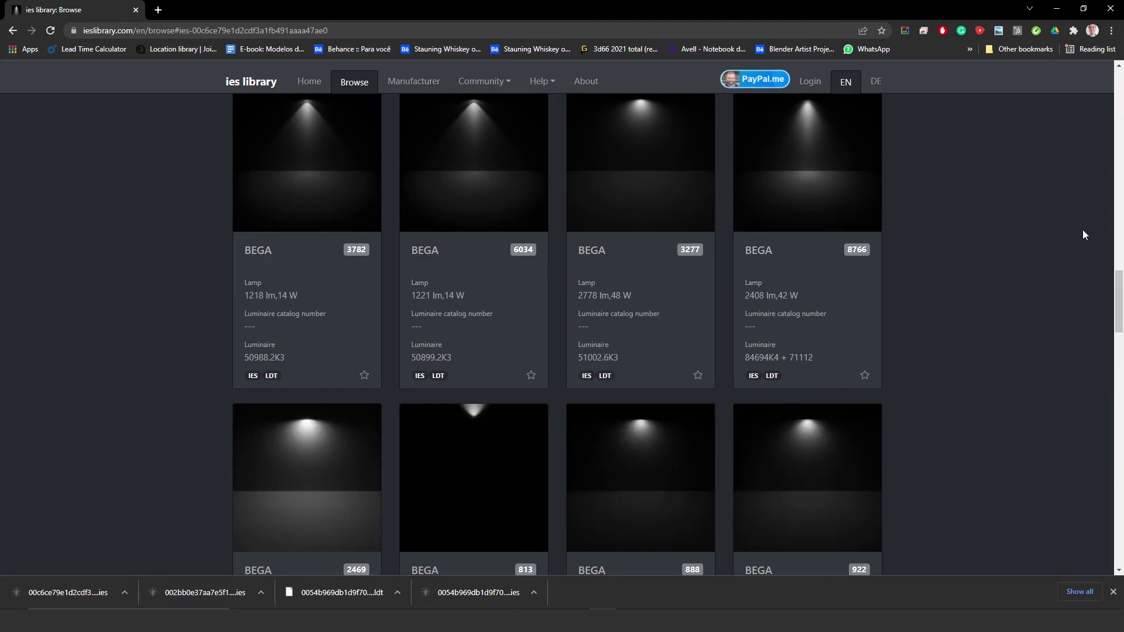
scroll(882, 293, "down", 9)
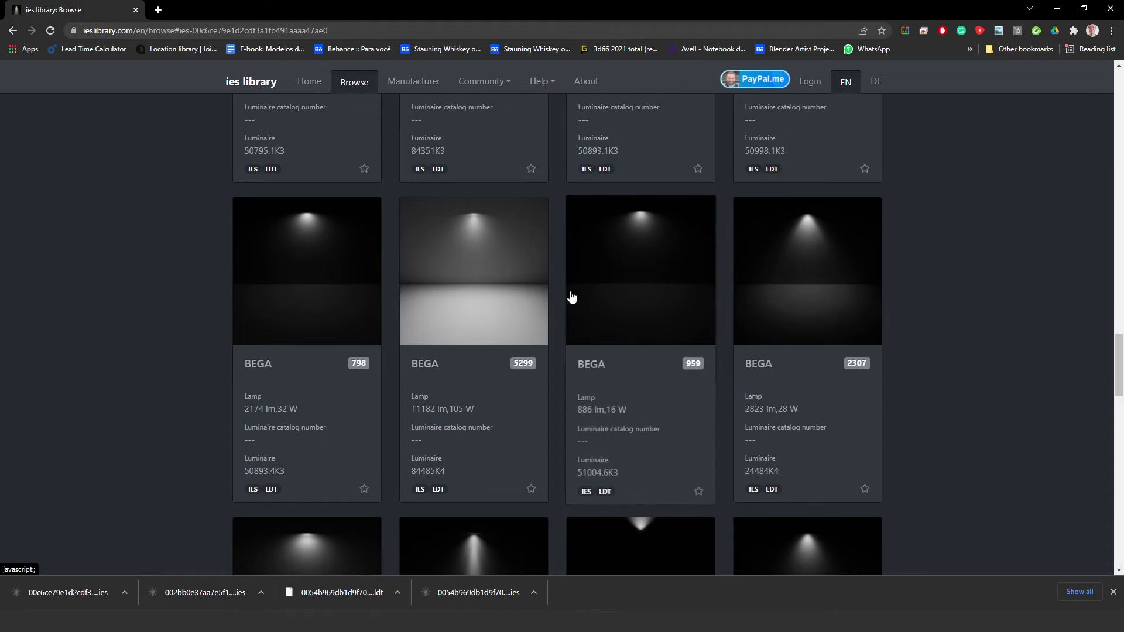
scroll(859, 319, "down", 8)
scroll(862, 333, "up", 20)
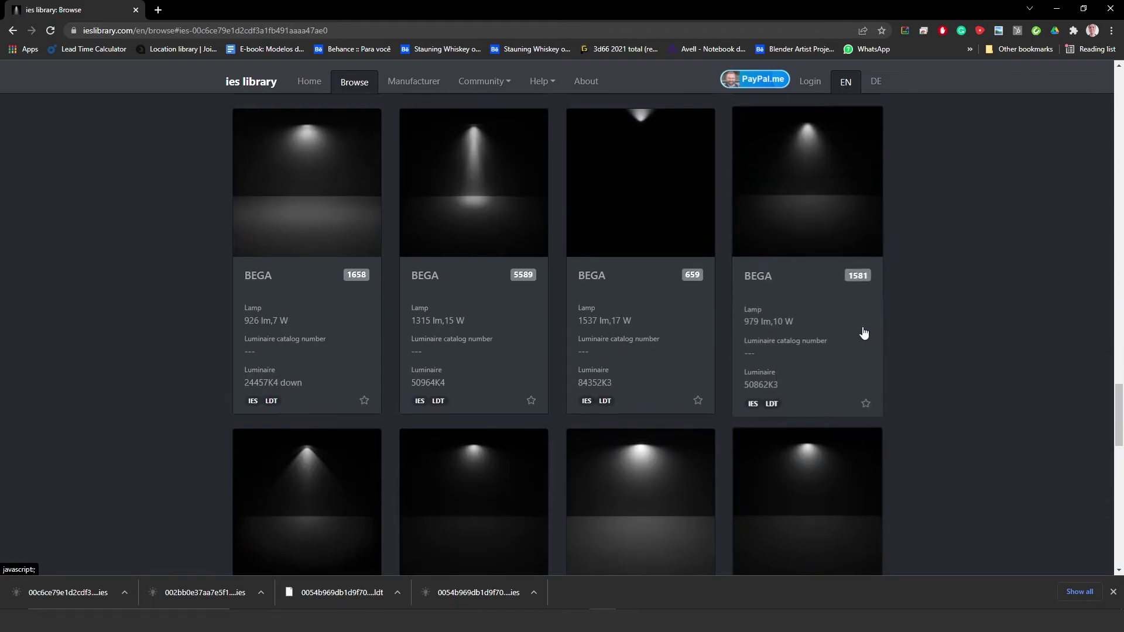
scroll(905, 251, "up", 15)
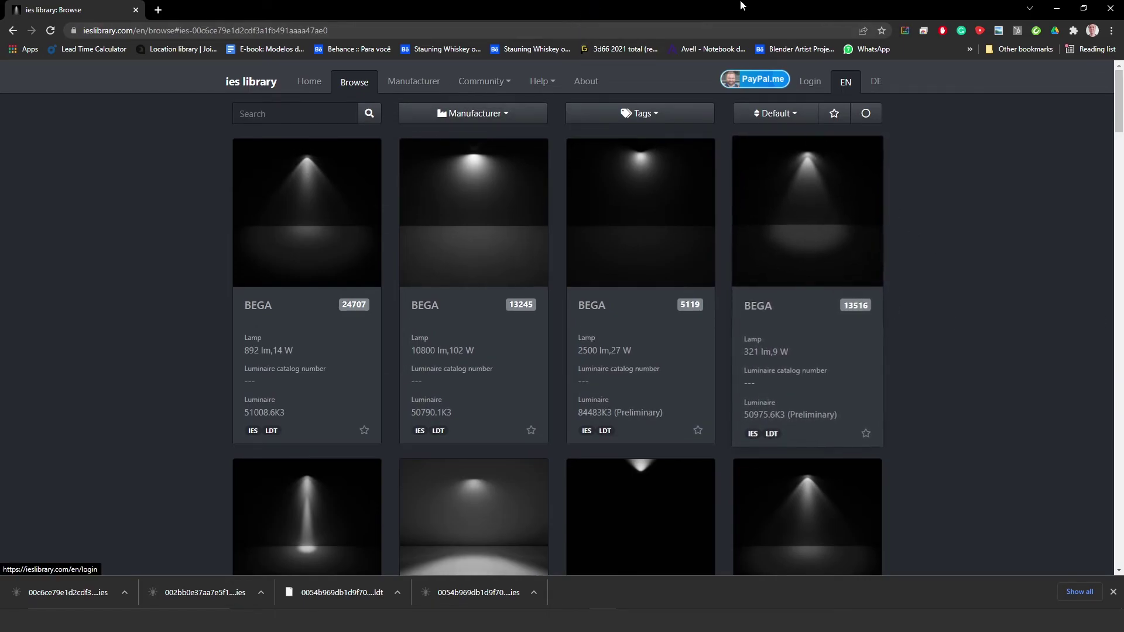
left_click(1057, 8)
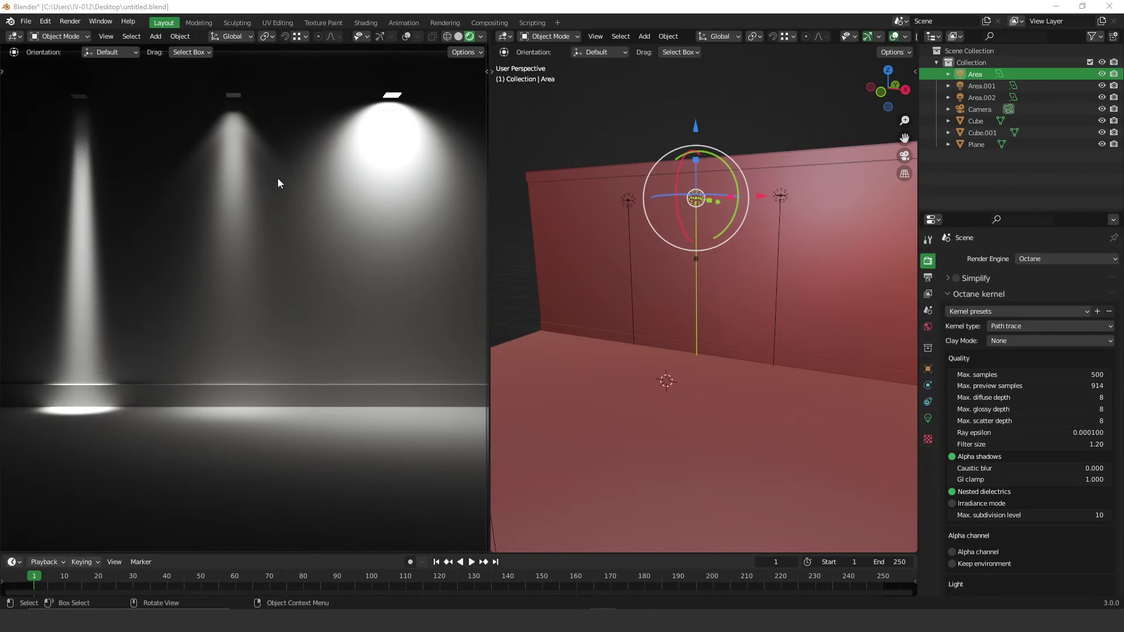
Switch to the browser and open the details of BEGA luminaire 51008.6K3 to examine its preview and download options
left_click_drag(1123, 103, 583, 103)
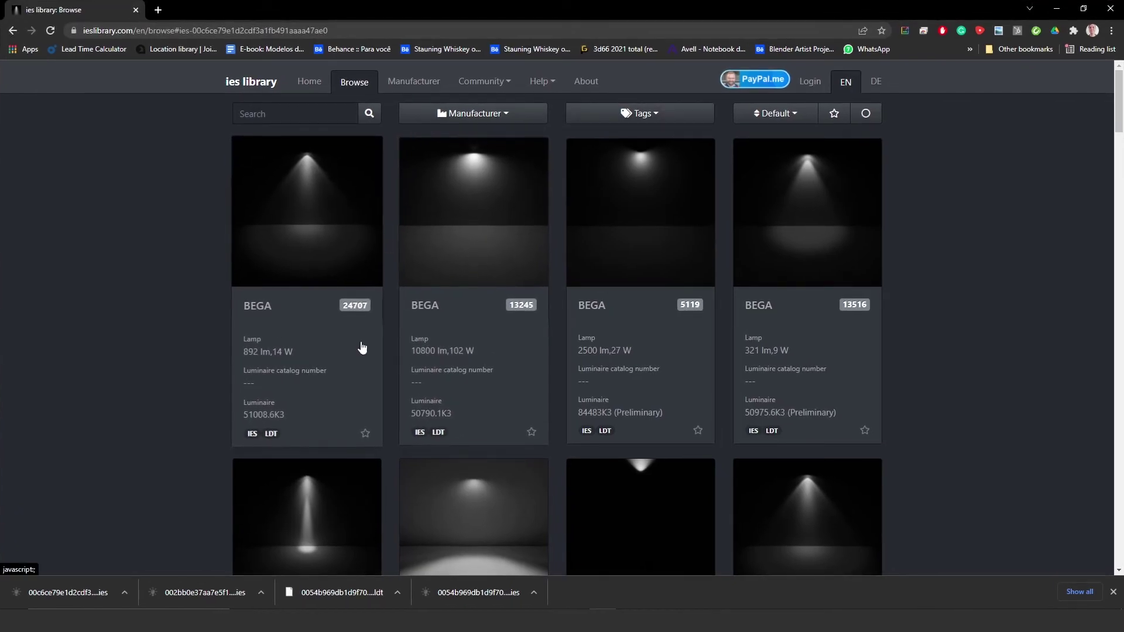
left_click(282, 191)
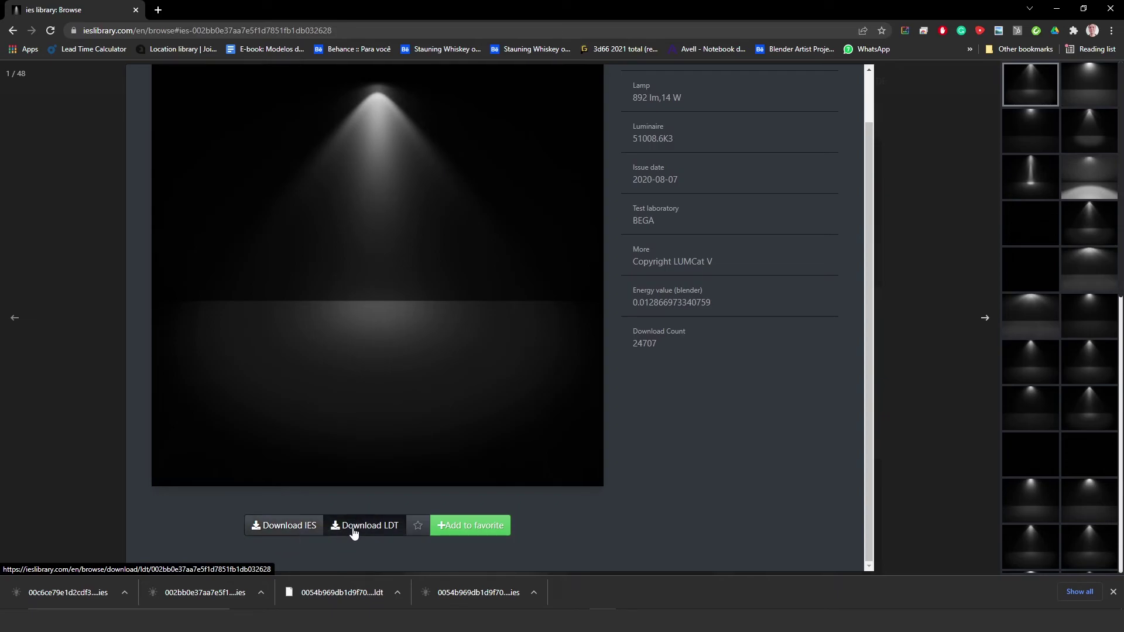
left_click_drag(814, 7, 1122, 49)
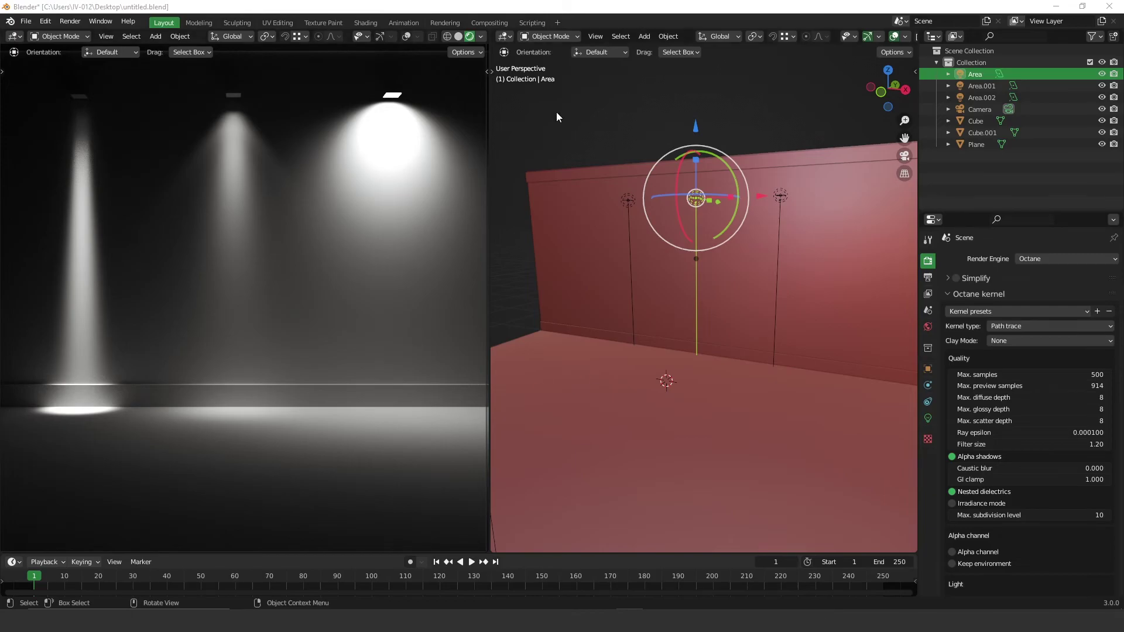
Switch to Blender and delete all three area lights along the wall
left_click(644, 88)
left_click(626, 198)
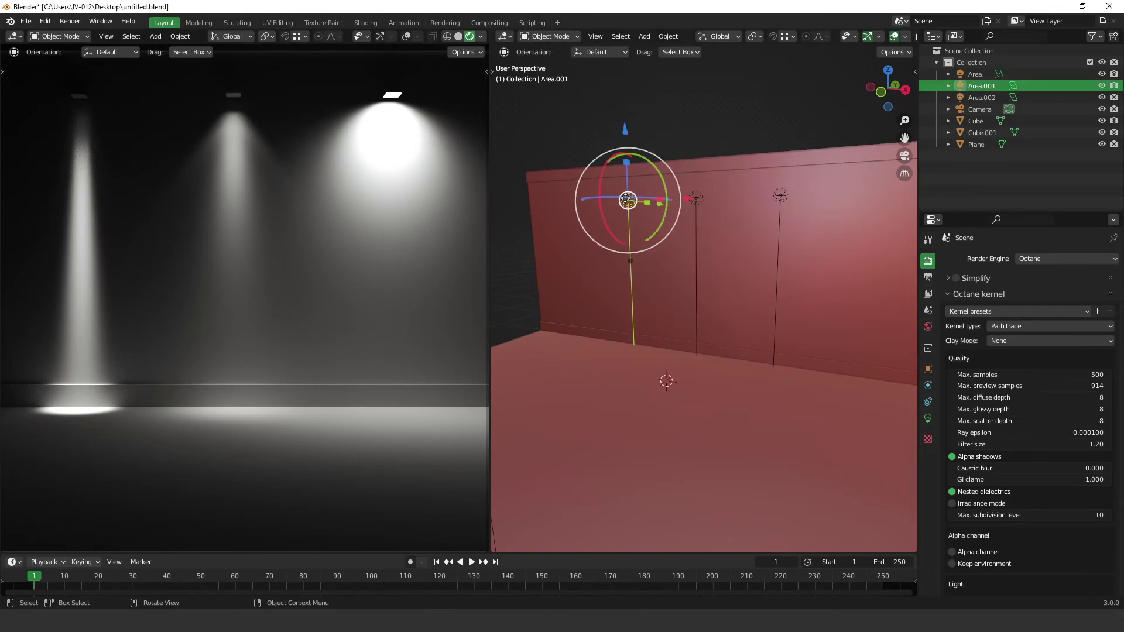
key("Delete")
left_click(694, 198)
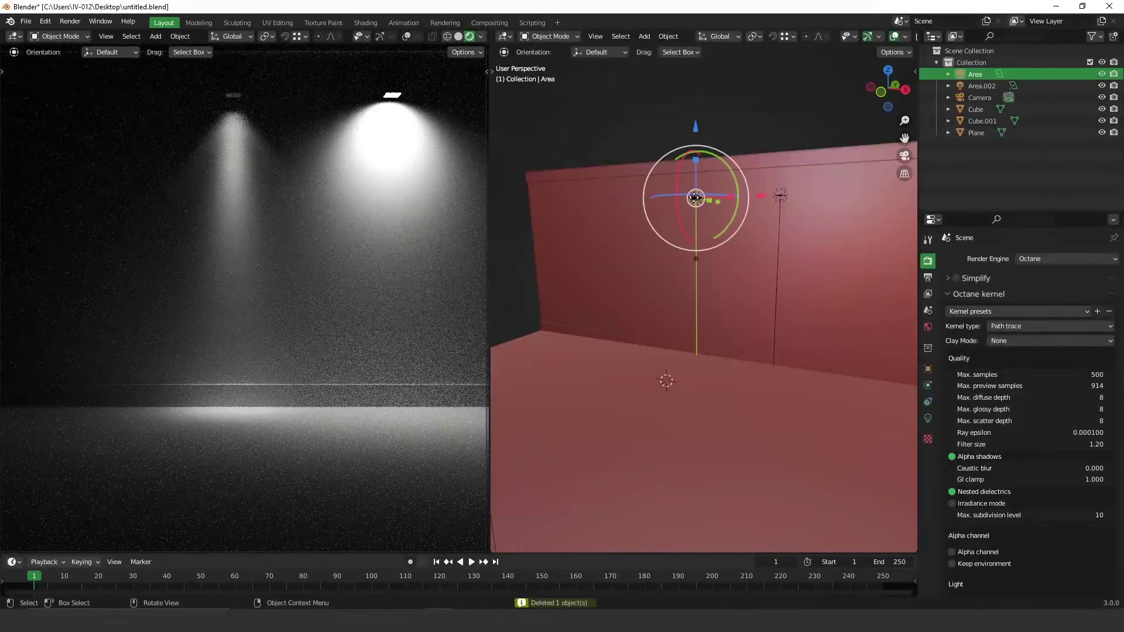
key("Delete")
left_click(780, 193)
key("Delete")
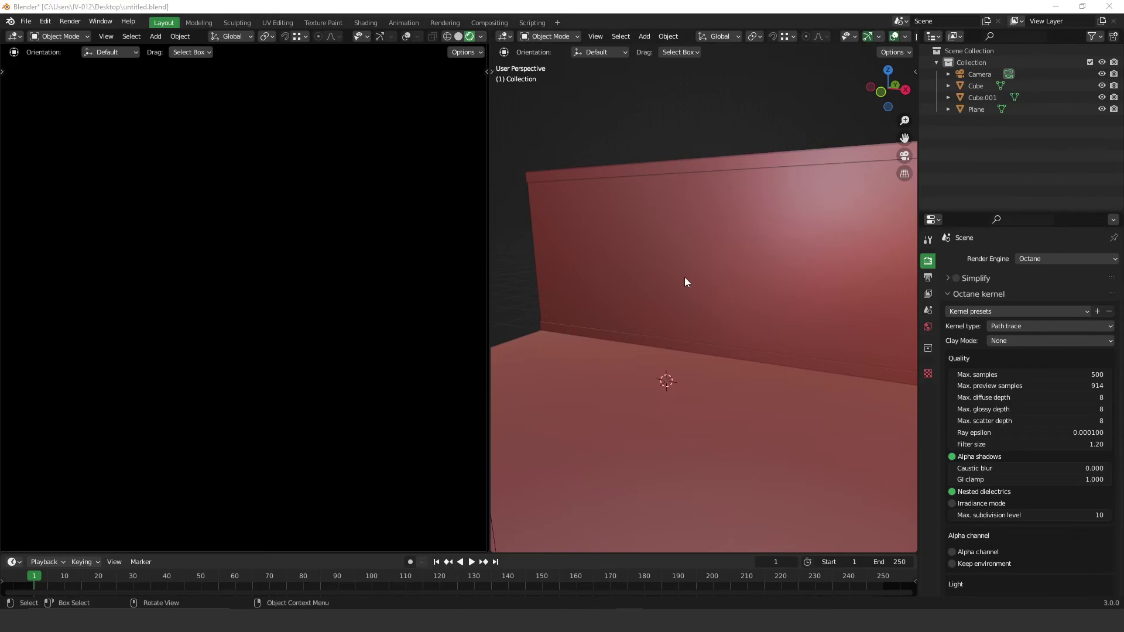
Add a new area light to the scene at the 3D cursor
left_click(685, 282)
key("shift+a")
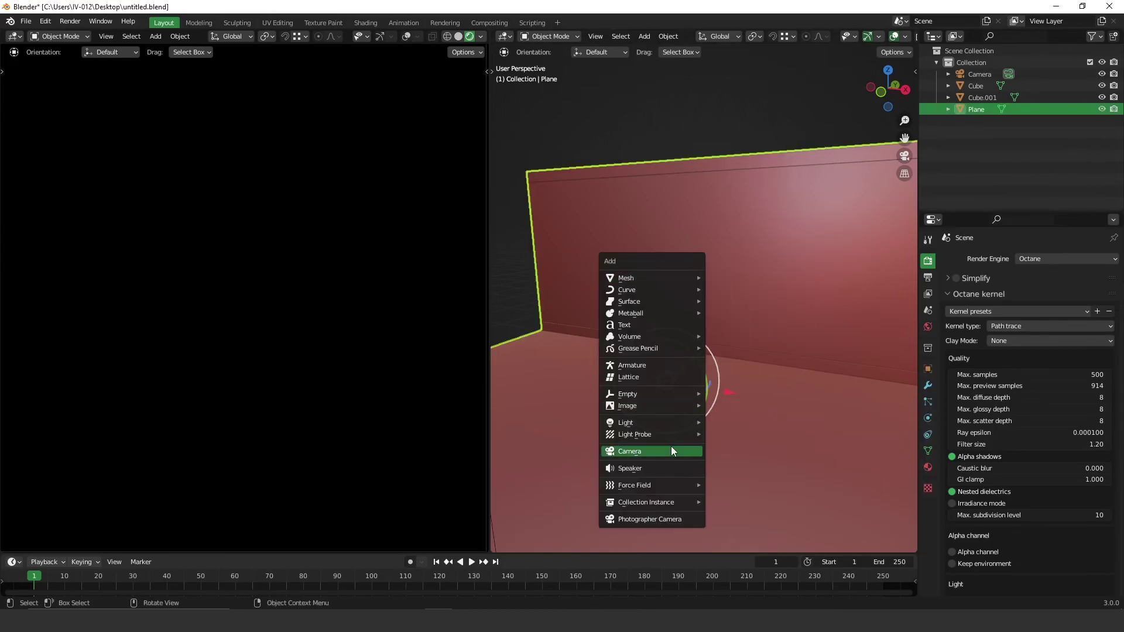
mouse_move(654, 424)
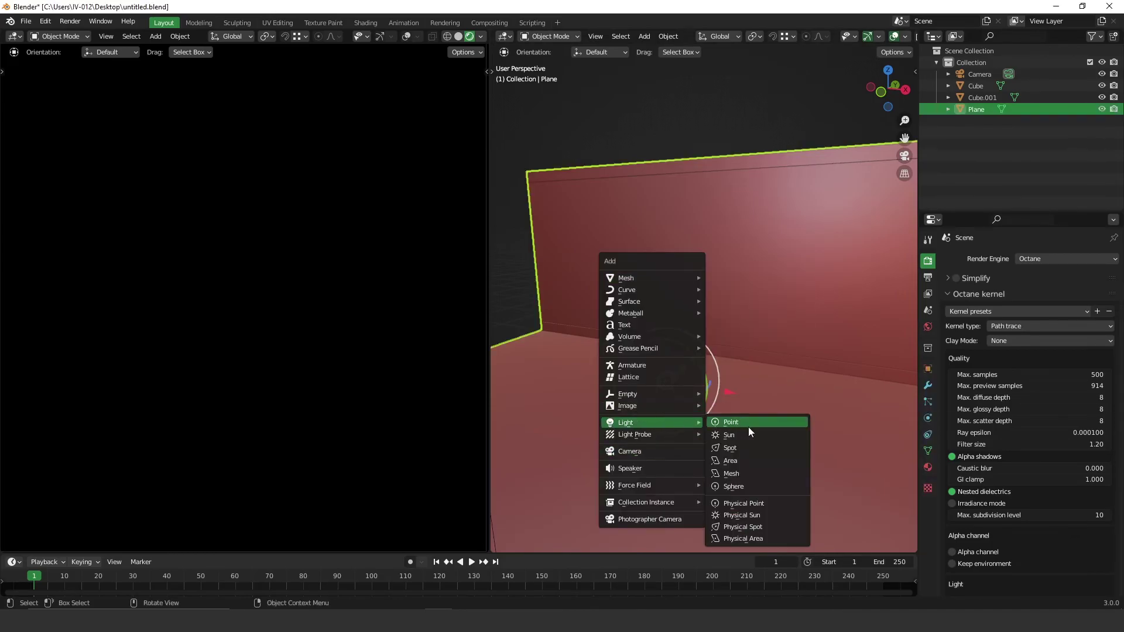
left_click(740, 460)
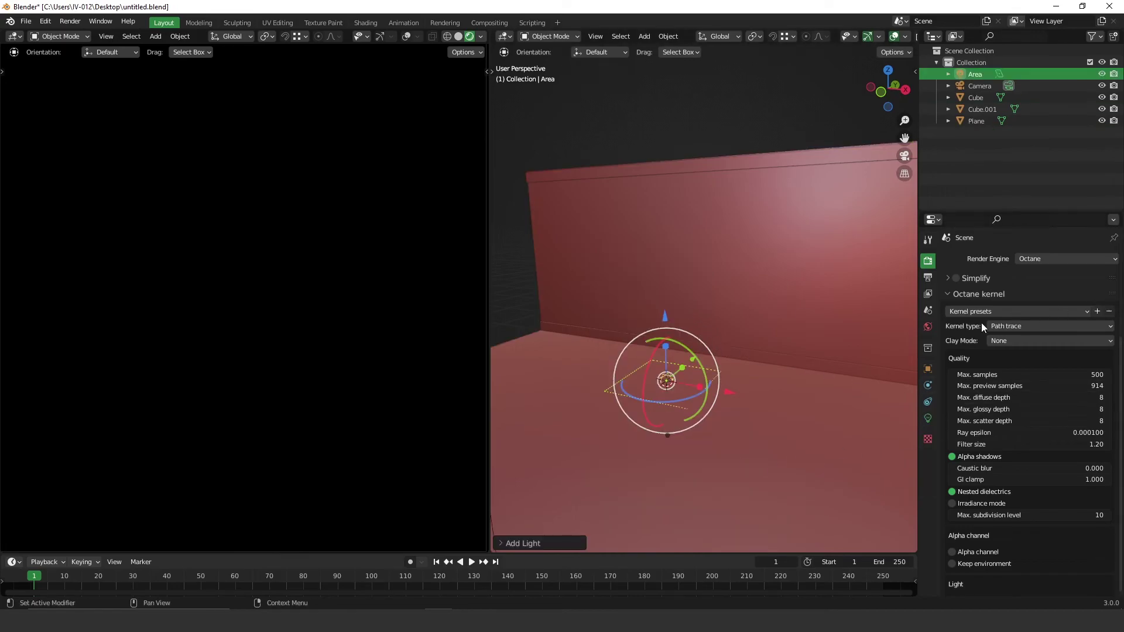
Set the new square area light's size to 10 cm in its light data settings
left_click(928, 420)
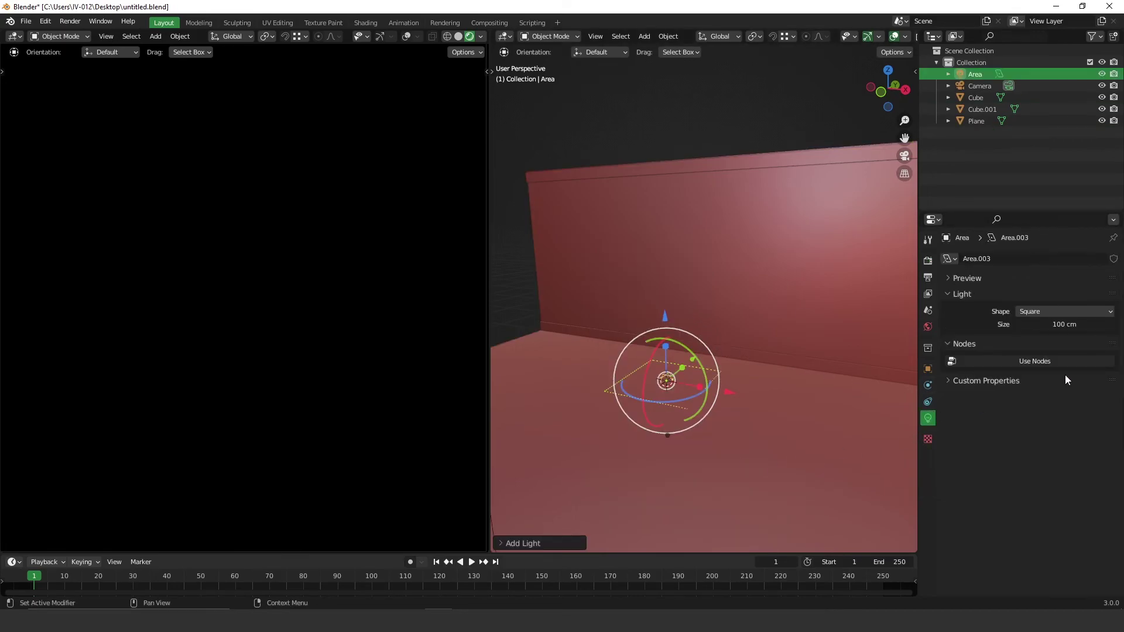
left_click(1062, 324)
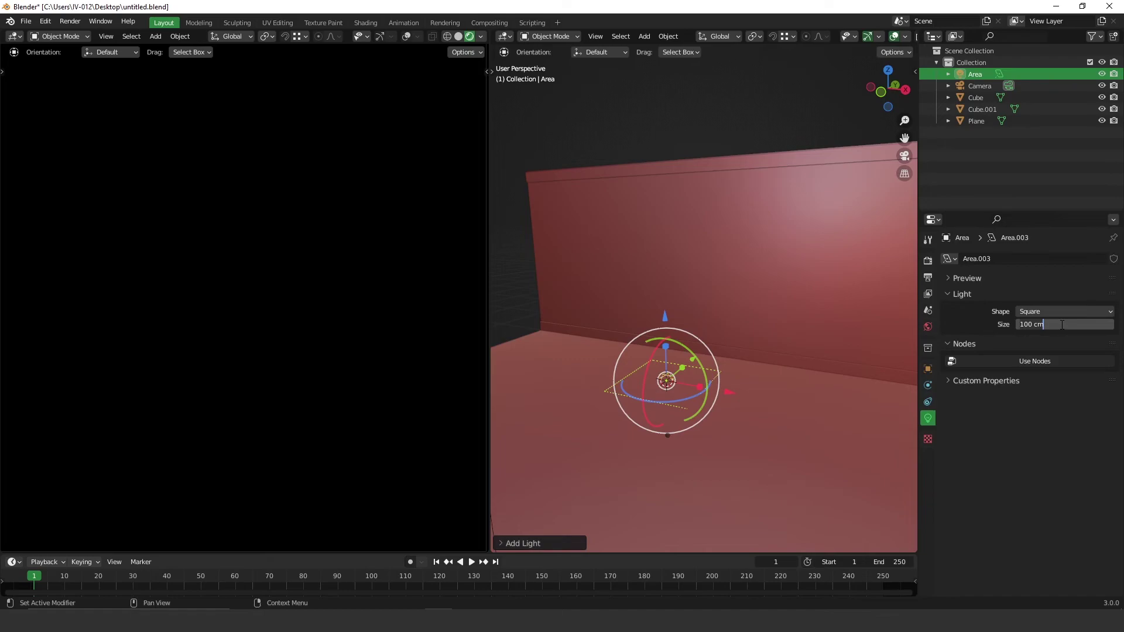
key("BackSpace")
key("BackSpace")
key("BackSpace")
key("BackSpace")
key("BackSpace")
key("BackSpace")
type("10")
key("Return")
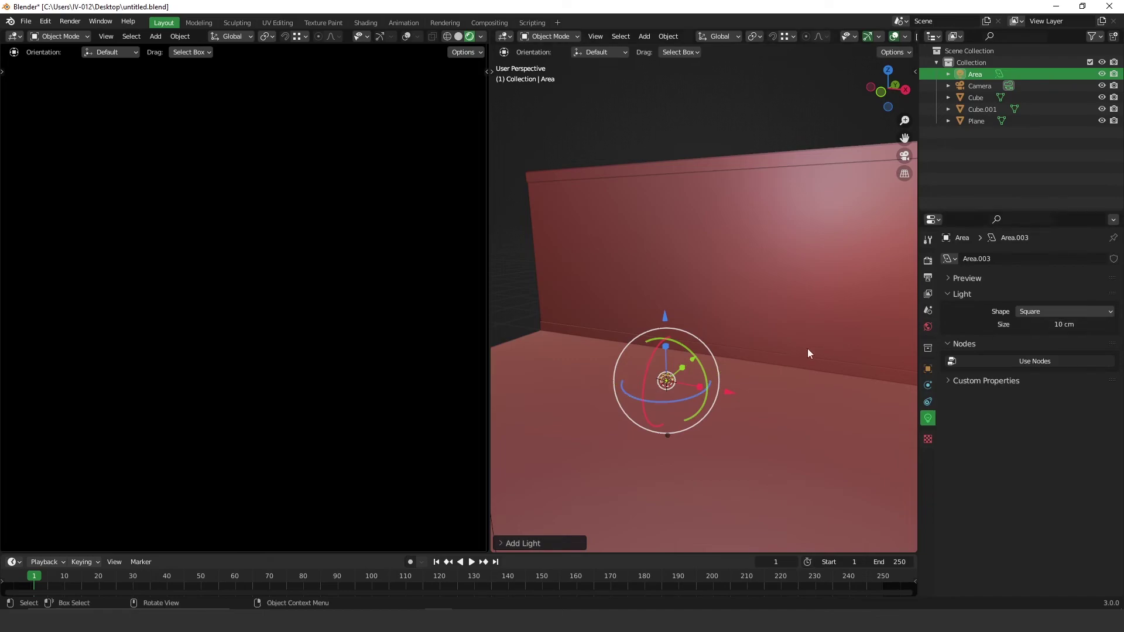
Raise the area light above the floor and move it along Y close to the wall, near the wall's upper edge
left_click_drag(665, 316, 676, 153)
middle_click_drag(732, 153, 716, 247)
scroll(644, 197, "up", 3)
scroll(647, 198, "down", 3)
scroll(713, 252, "up", 3)
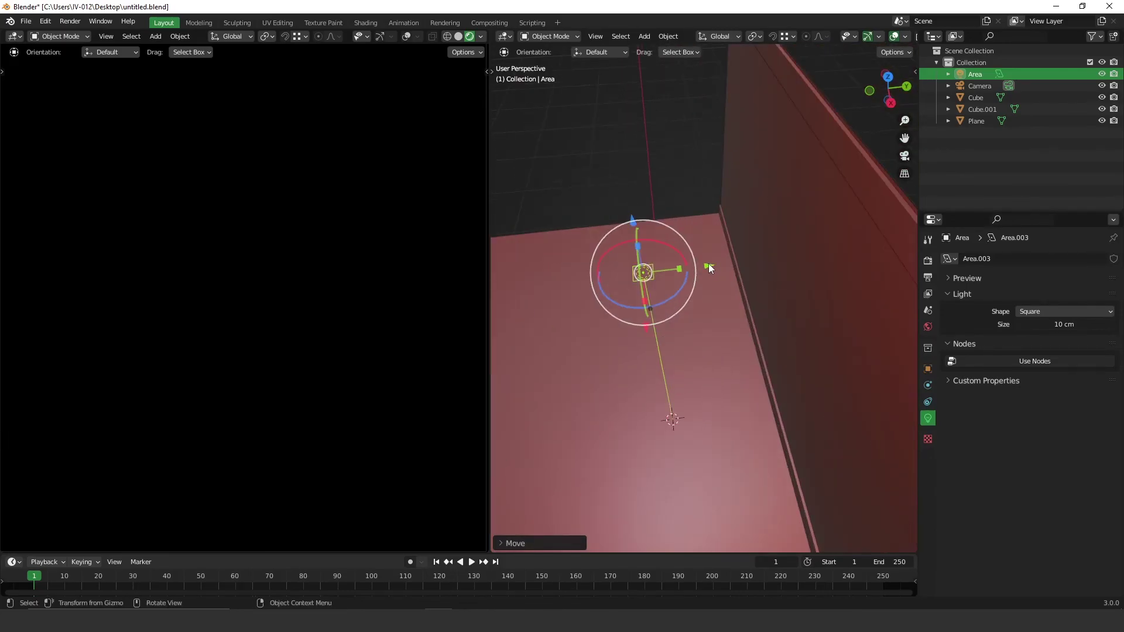
left_click_drag(709, 267, 783, 296)
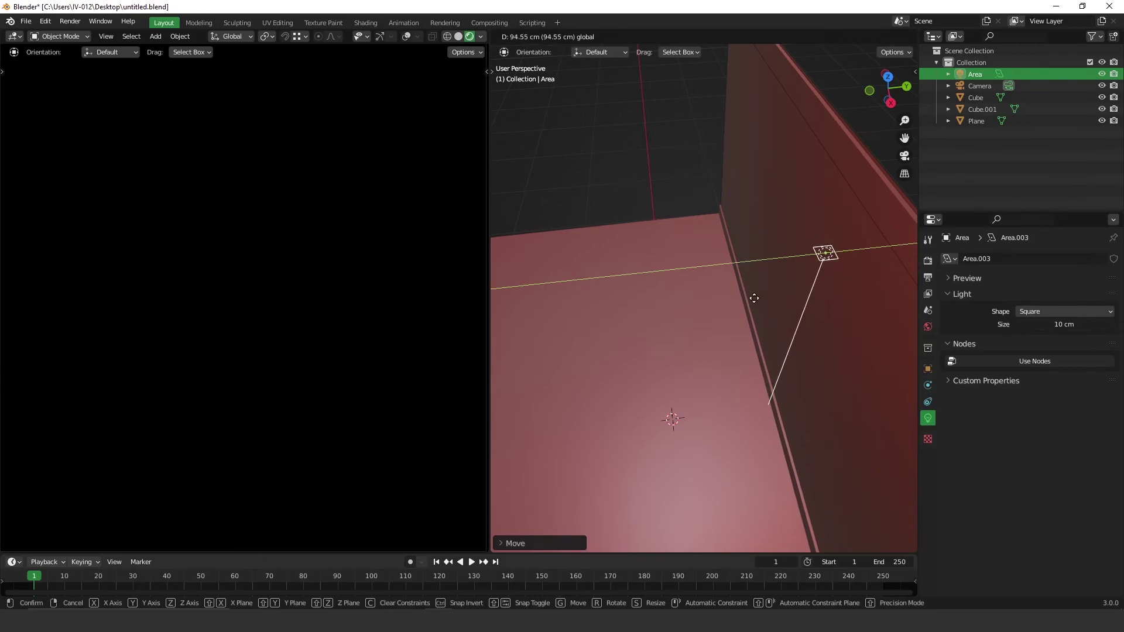
left_click(754, 294)
middle_click_drag(802, 311, 802, 223)
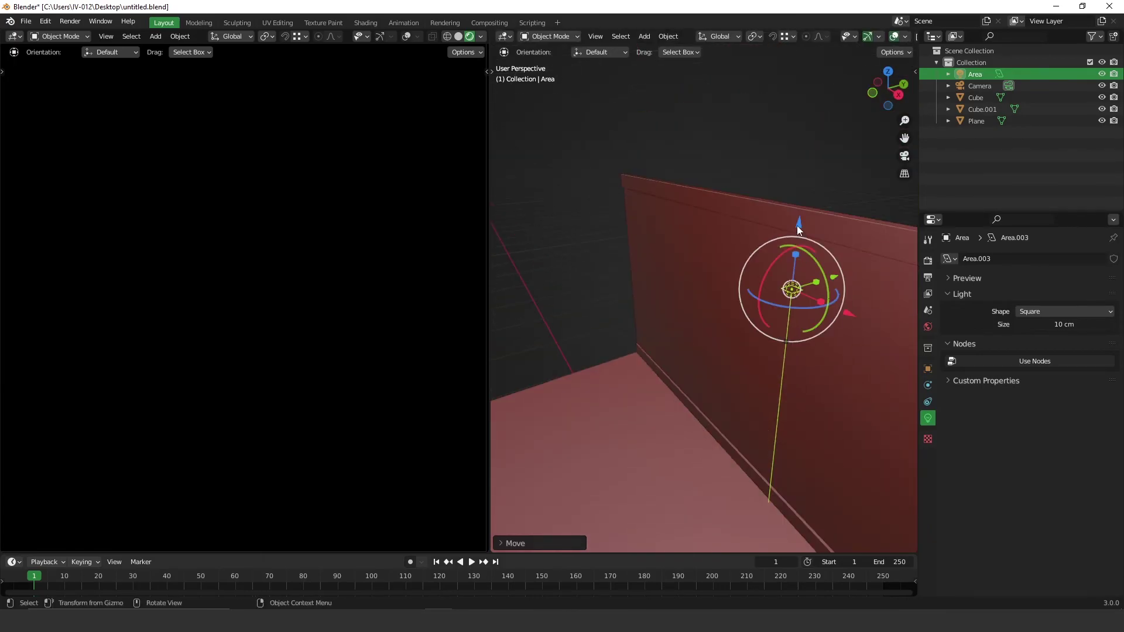
left_click_drag(802, 223, 810, 179)
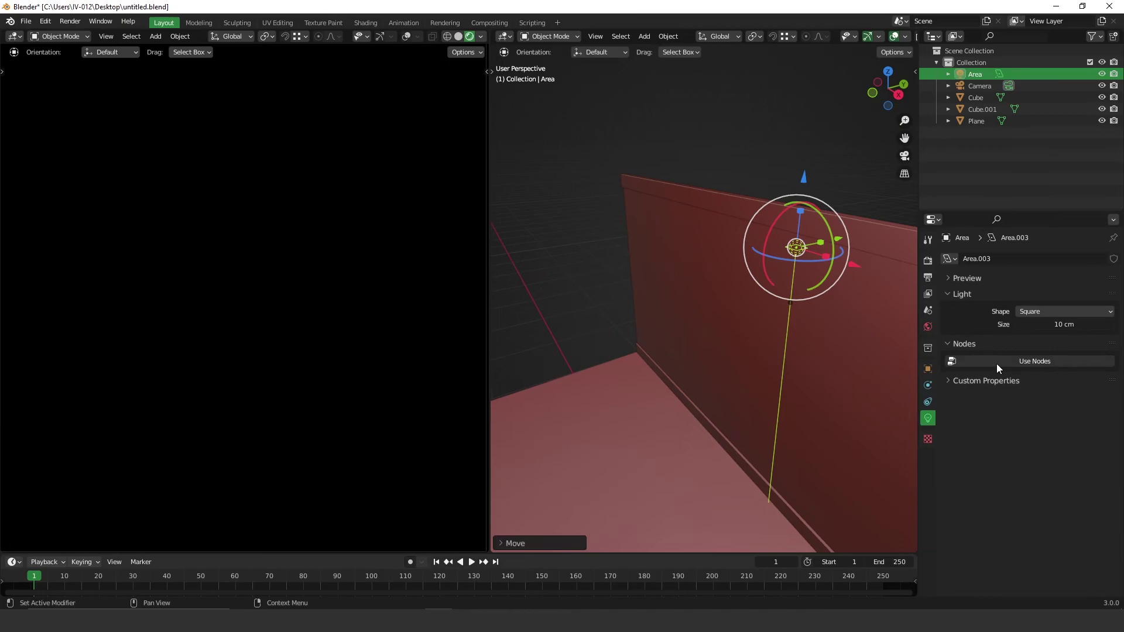
Enable nodes for the area light and show its node tree in the Shader Editor in place of the 3D viewport
left_click(1028, 363)
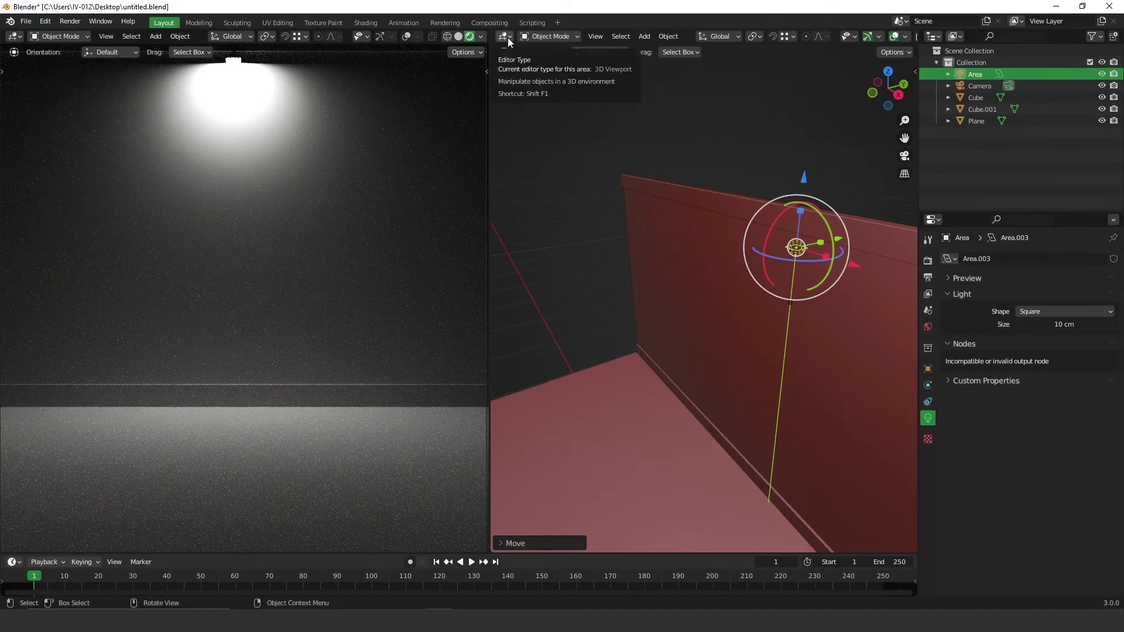
left_click(508, 40)
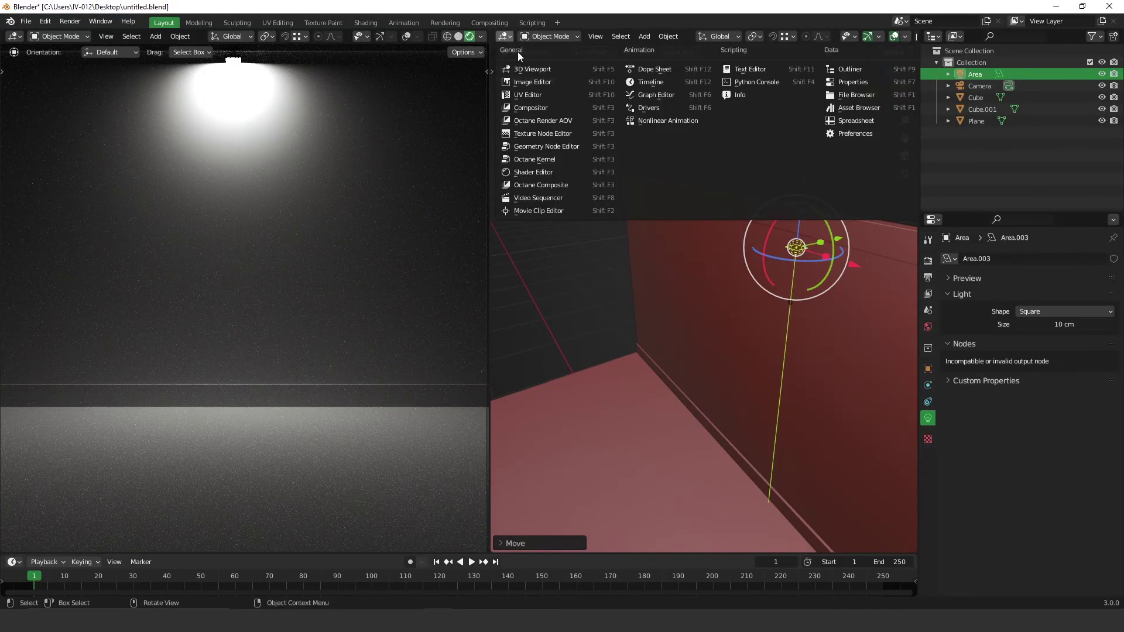
left_click(543, 172)
key("Home")
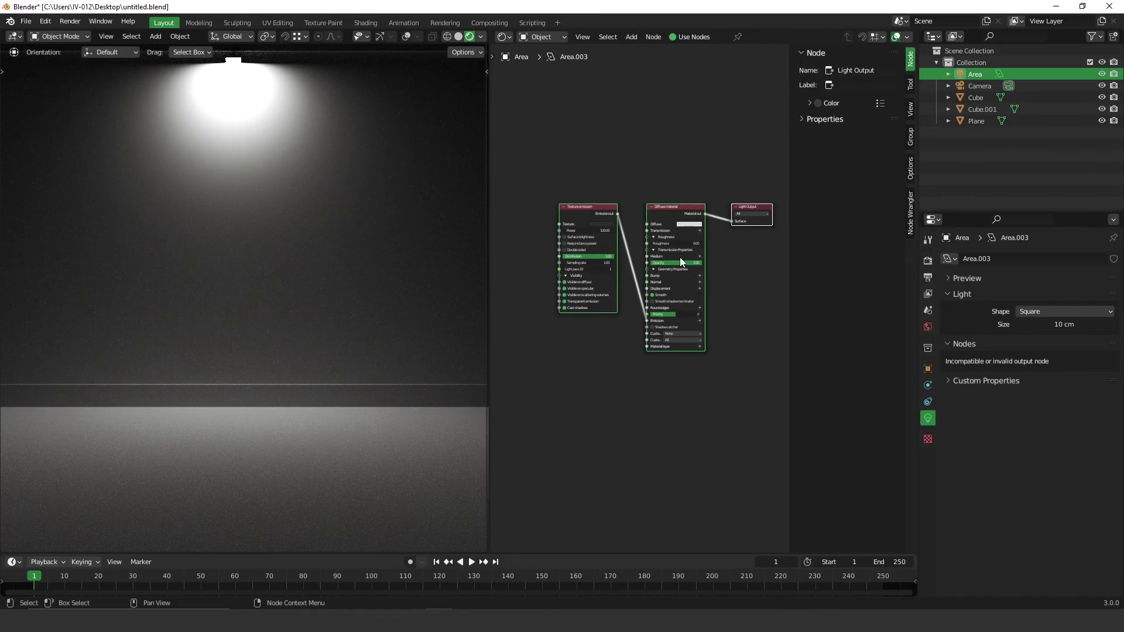
middle_click_drag(612, 204, 674, 196)
scroll(687, 198, "up", 4)
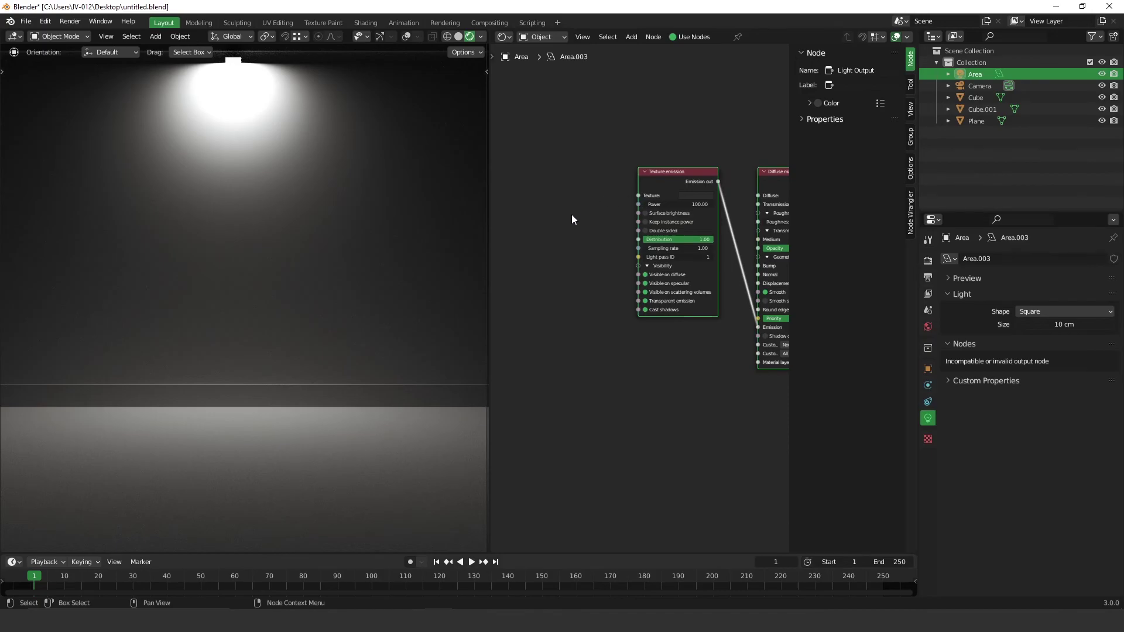
Add an Image Tex node and connect its OutTex output to the Distribution input of the Texture emission node
left_click(589, 183)
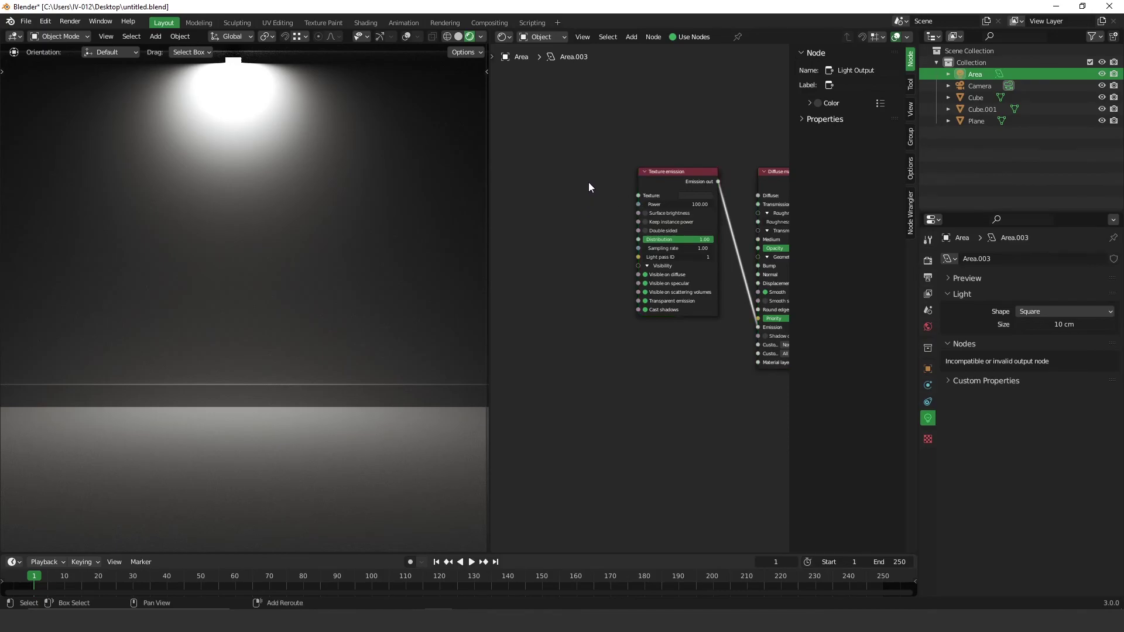
key("shift+a")
left_click(588, 184)
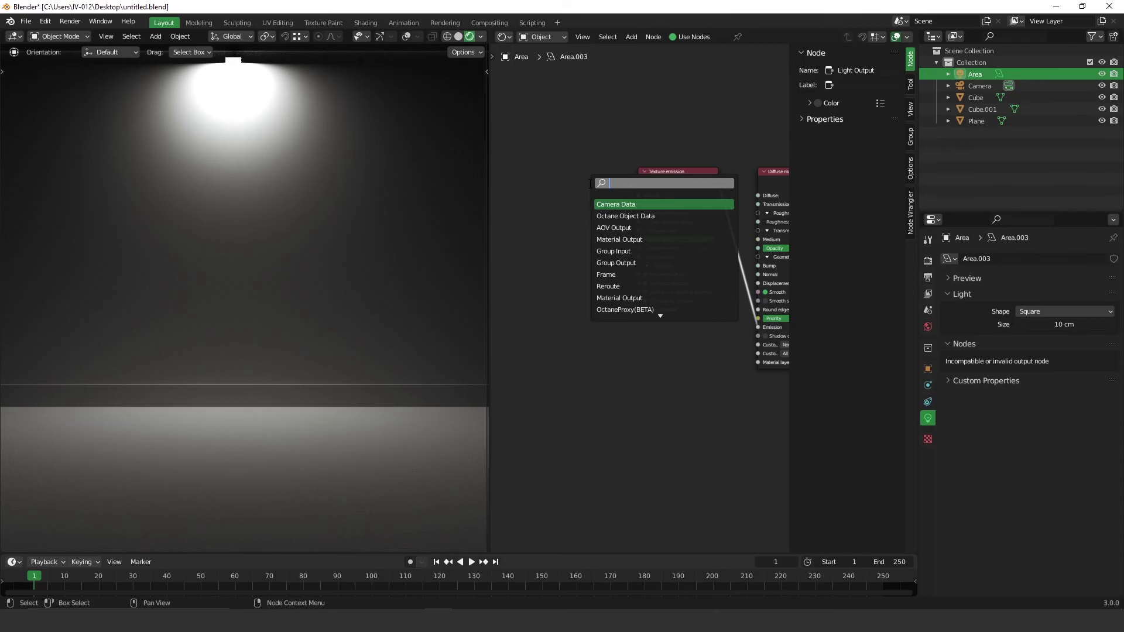
type("IMAGE")
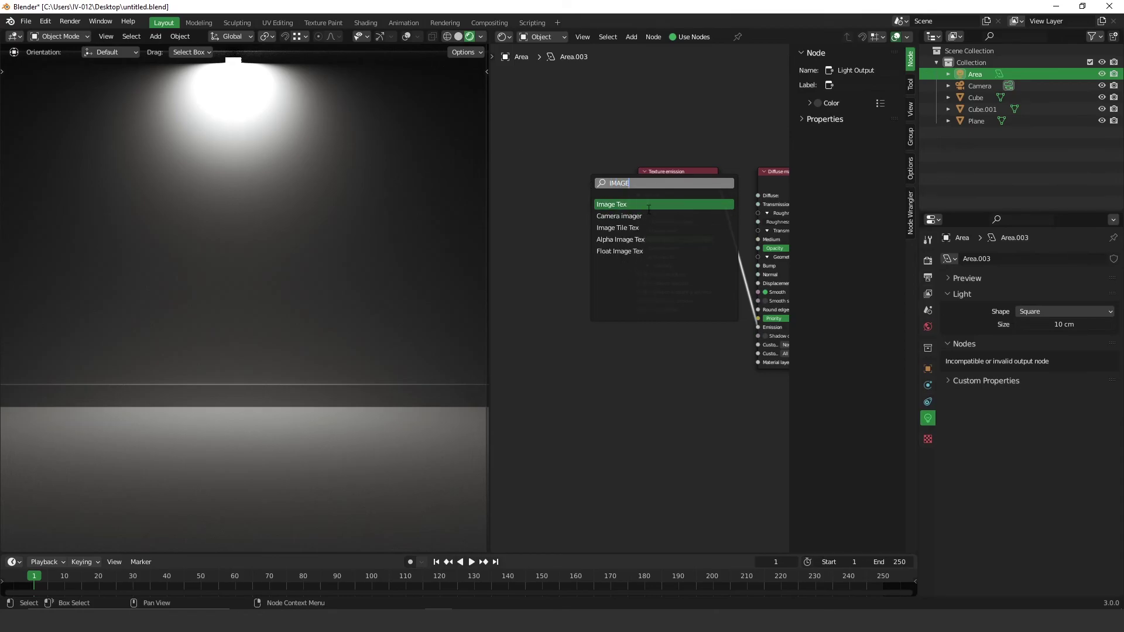
key("Return")
left_click(600, 252)
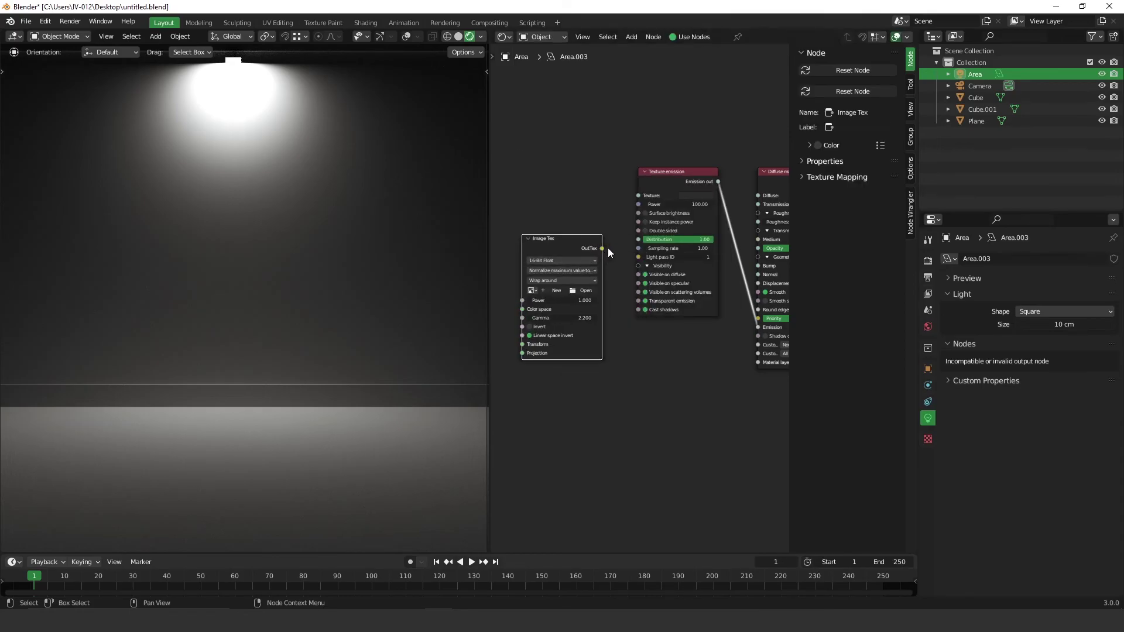
left_click_drag(601, 249, 637, 241)
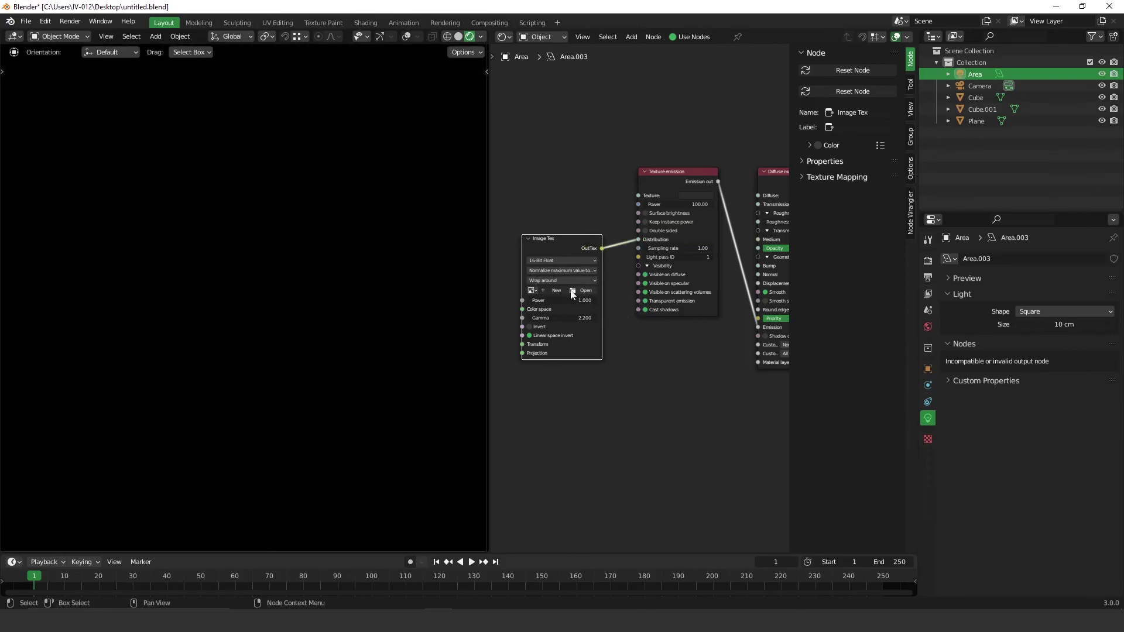
Load 00c6ce79e1d2cdf3a1fb491aaaa47ae0.ies from the Downloads folder into the Image Tex node, with file filtering turned off
left_click(583, 292)
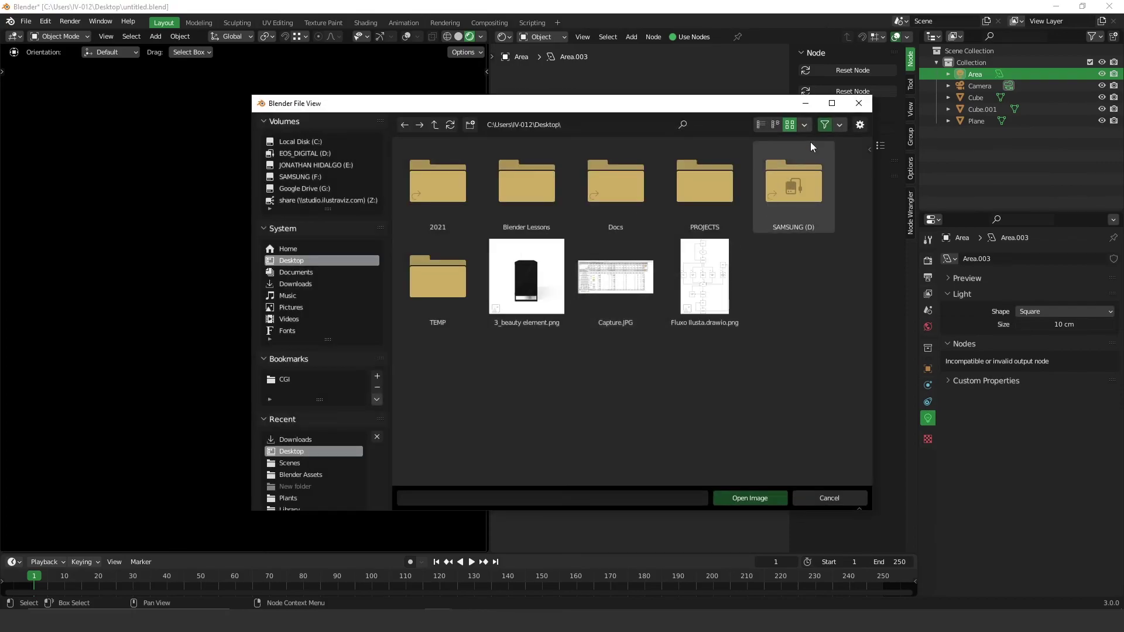
left_click(294, 284)
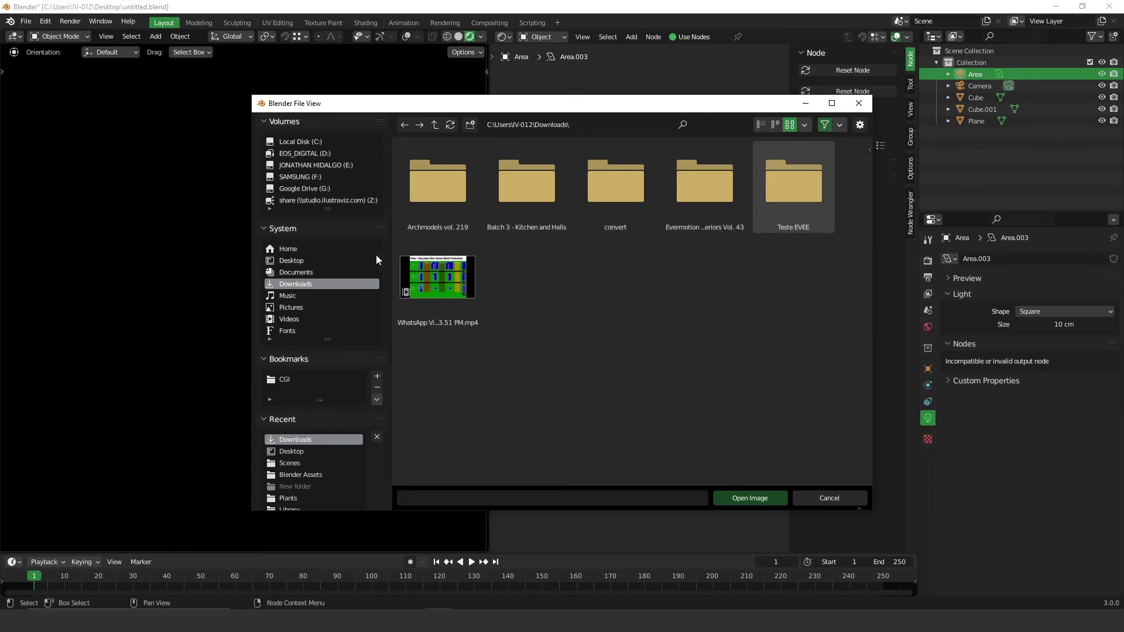
left_click(826, 125)
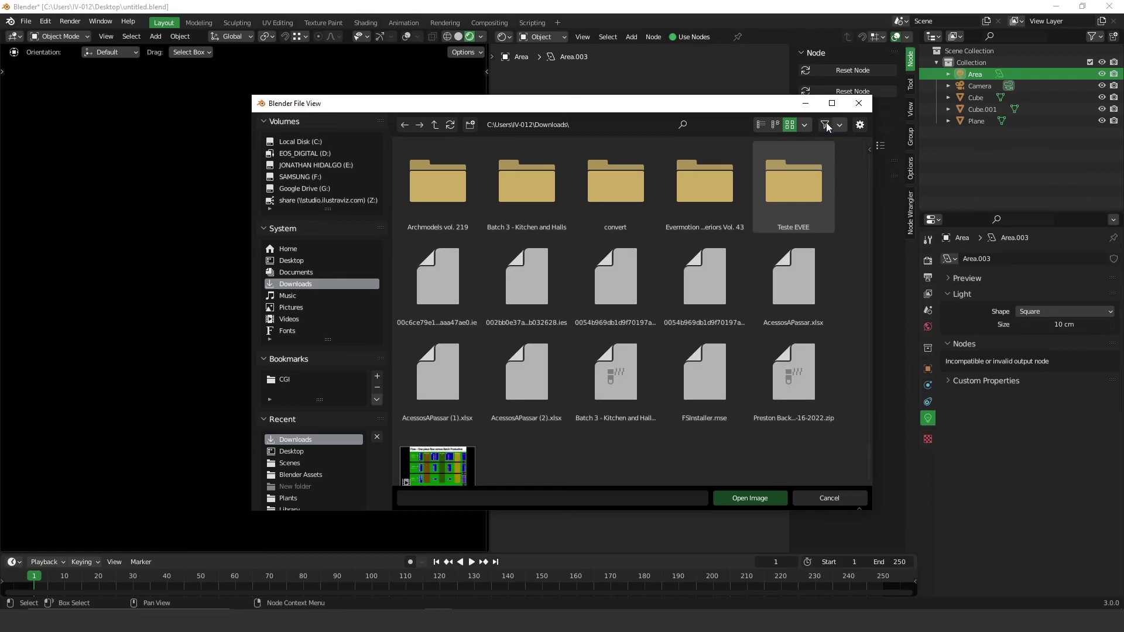
left_click(424, 290)
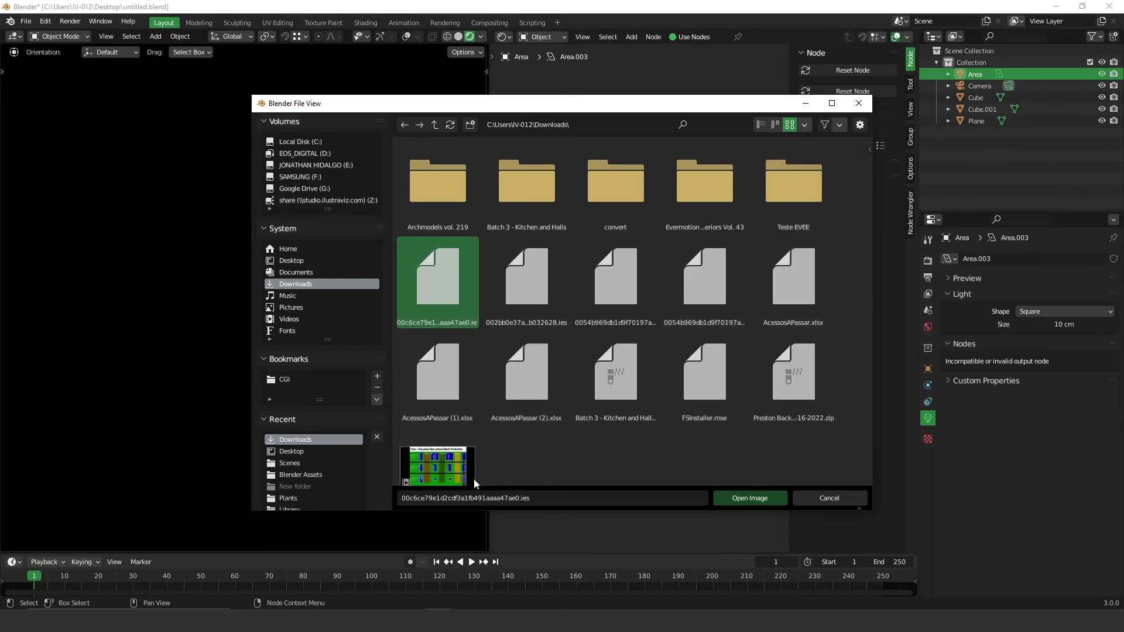
left_click(759, 500)
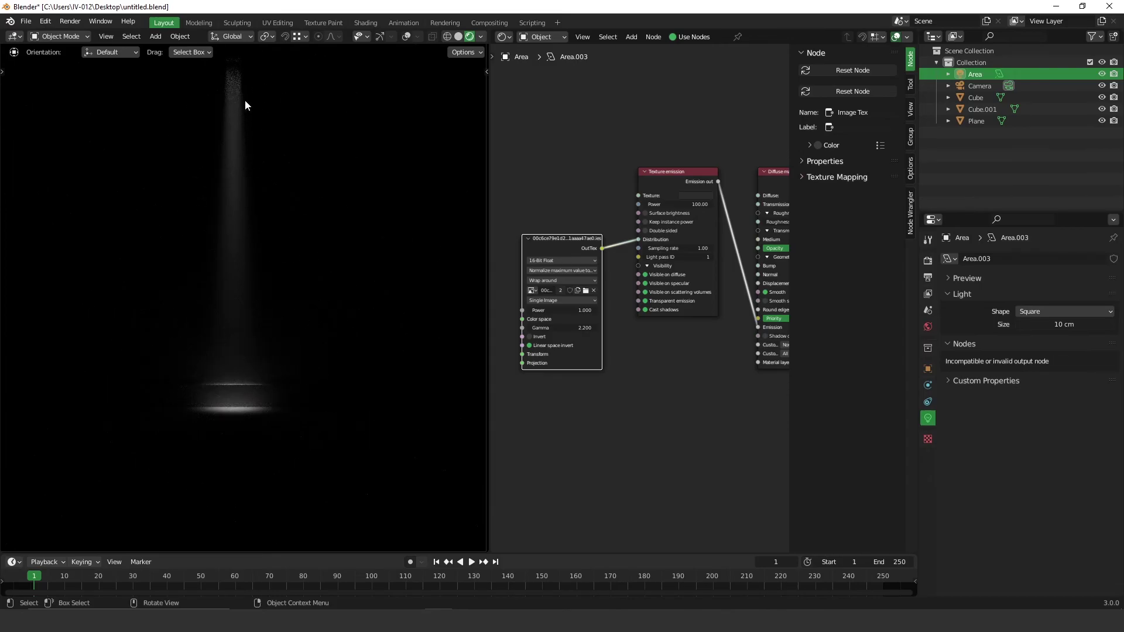
Try a different power on the Texture emission node and restore it to 100
left_click_drag(692, 204, 732, 204)
left_click(673, 205)
type("100")
key("Return")
Give the Texture emission node's texture colour a warm beige tint and raise its brightness
left_click(704, 196)
left_click(708, 124)
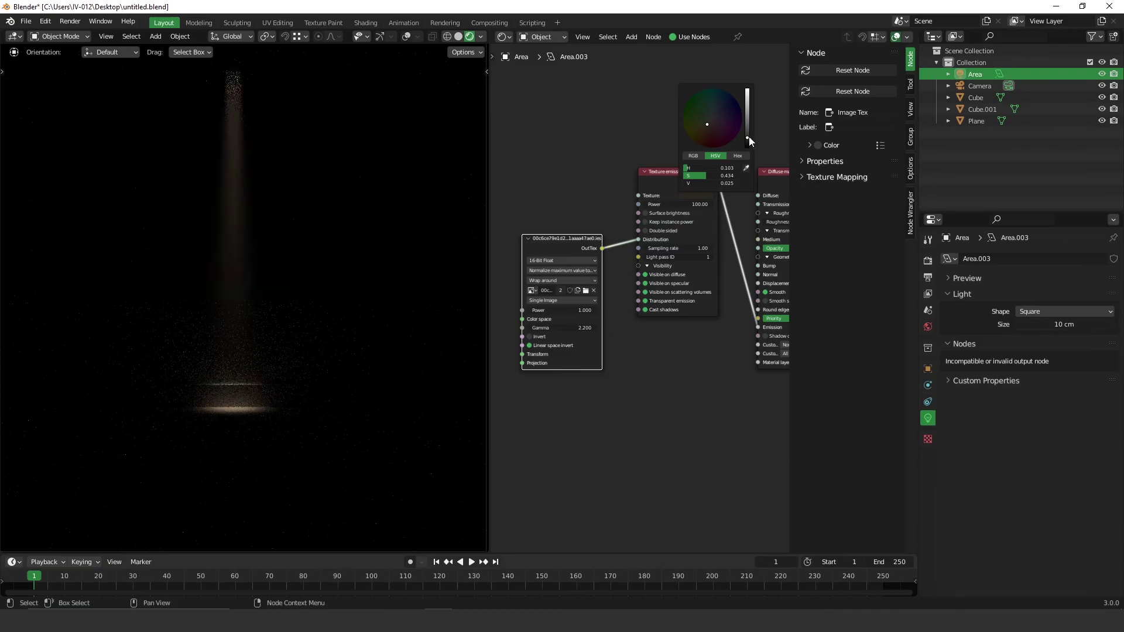
left_click_drag(748, 137, 748, 126)
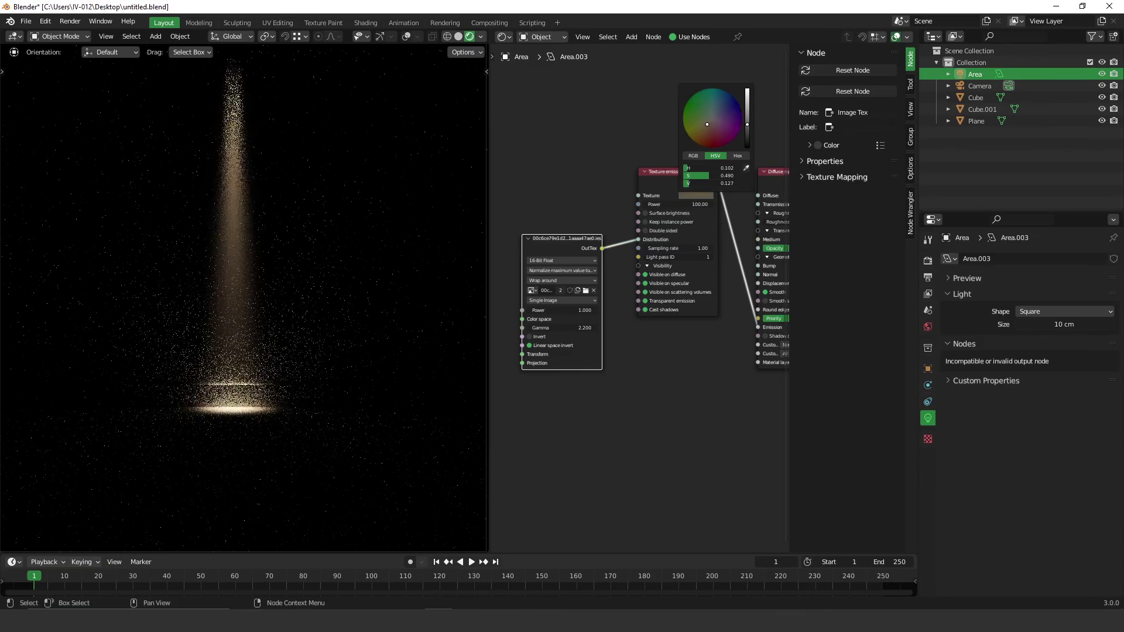
left_click_drag(747, 124, 747, 115)
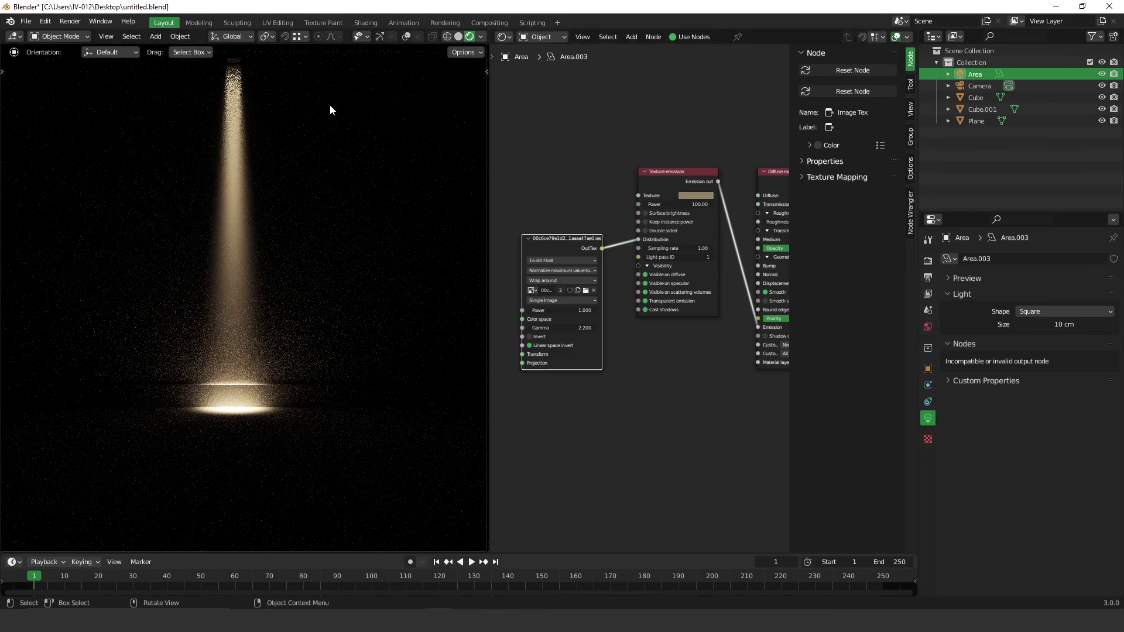
Show the 3D Viewport in place of the Shader Editor
left_click(504, 37)
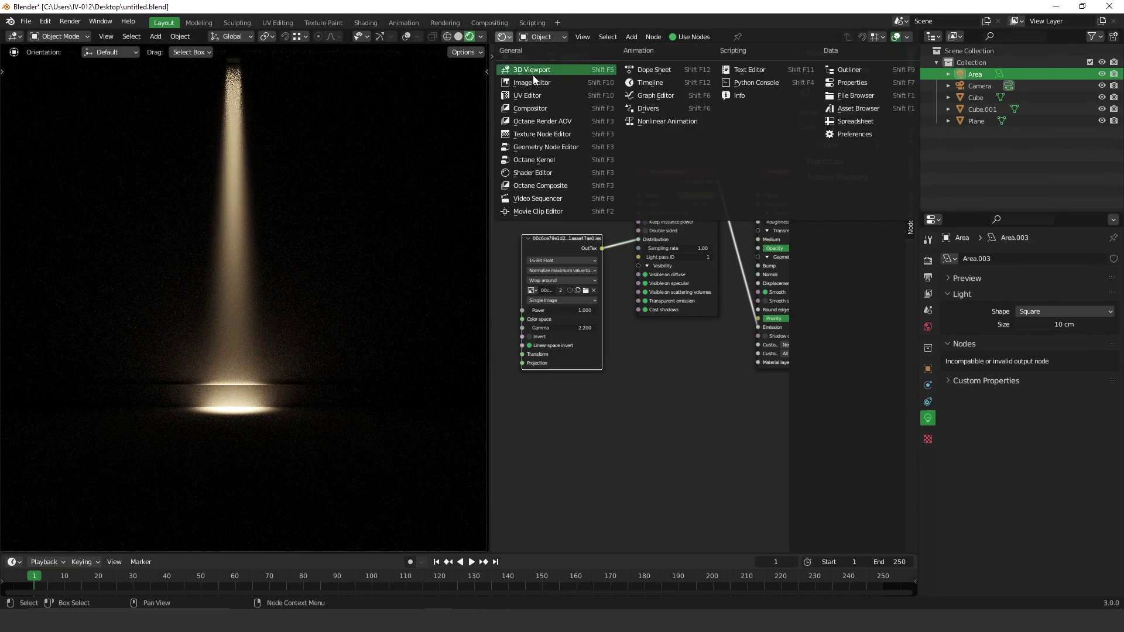
left_click(236, 74)
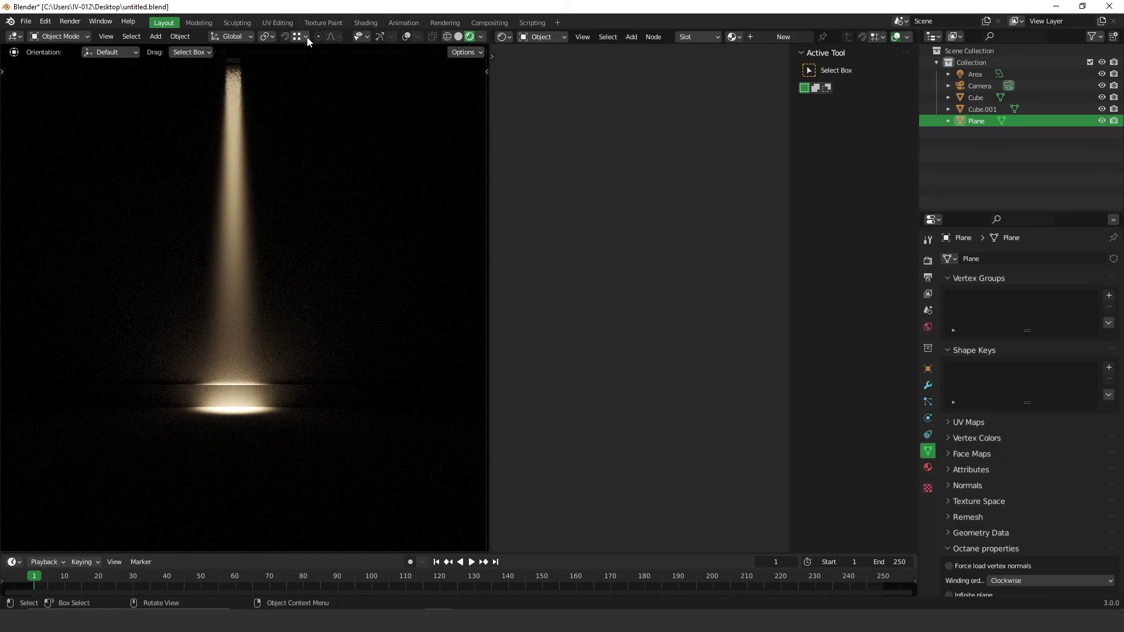
left_click(503, 37)
left_click(527, 70)
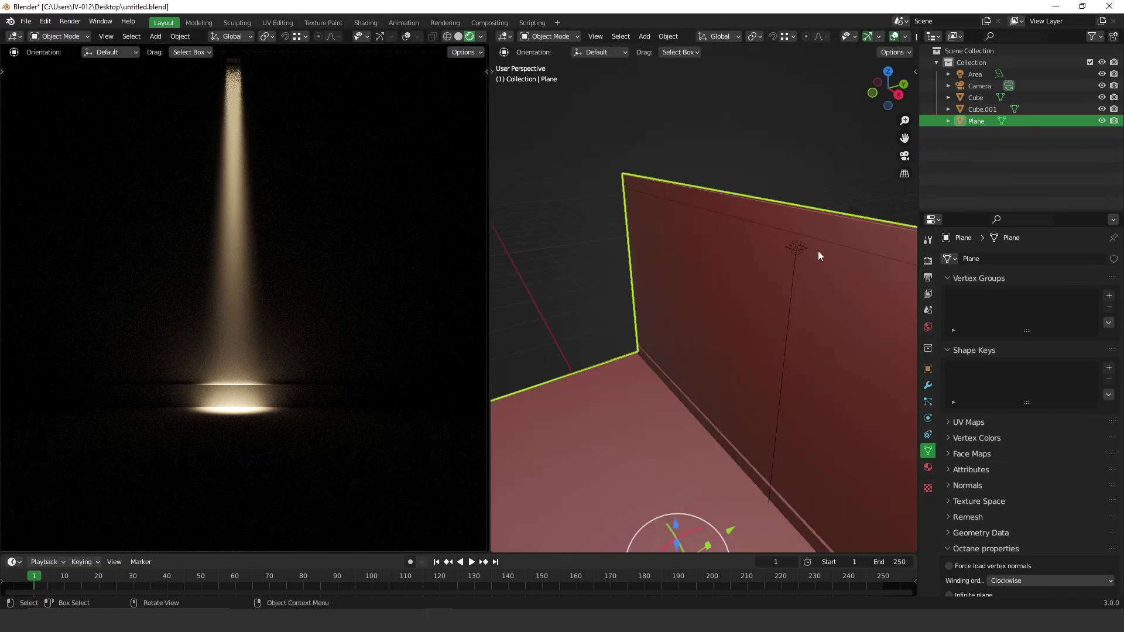
Duplicate the area light along the X axis and shift the copy farther along the wall
left_click(801, 246)
middle_click_drag(803, 246, 792, 270)
key("shift+d")
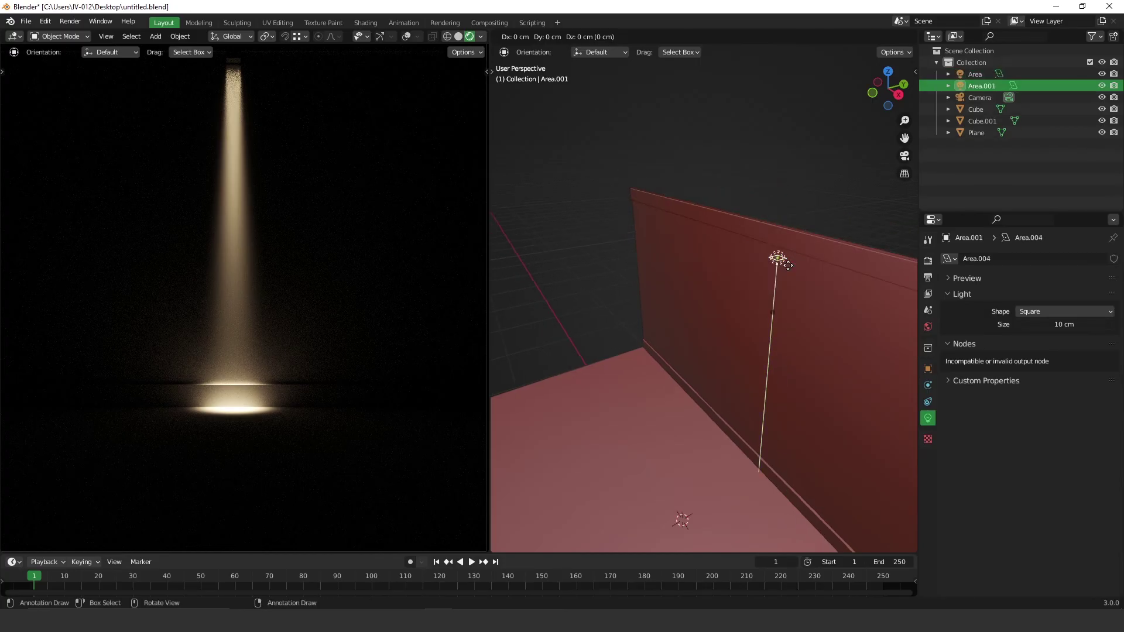
key("x")
left_click(902, 297)
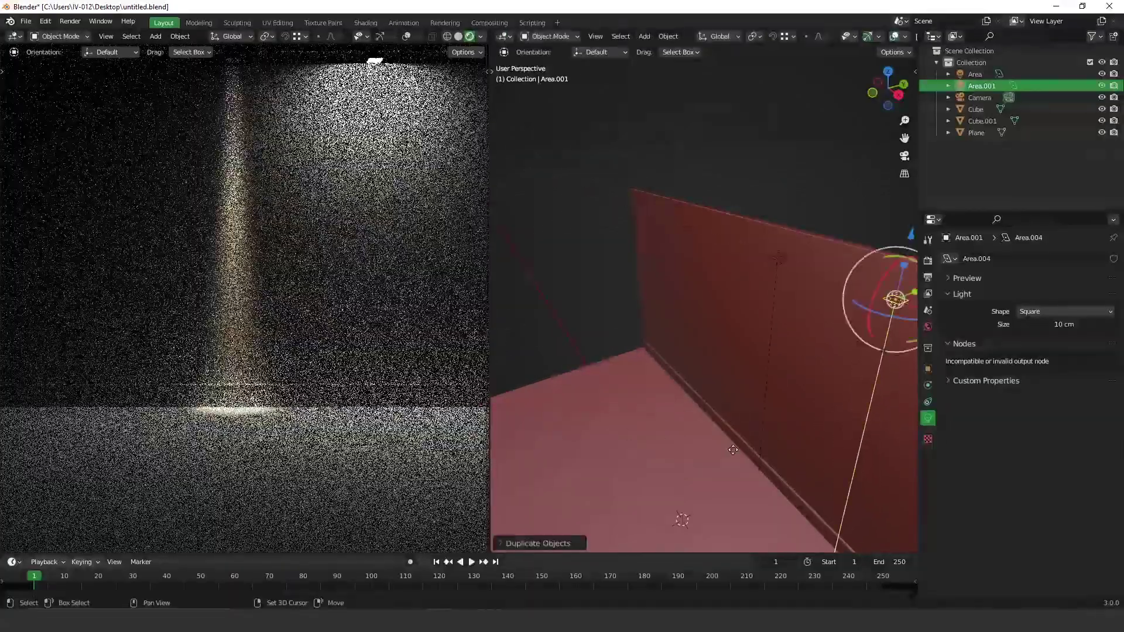
scroll(697, 392, "down", 3)
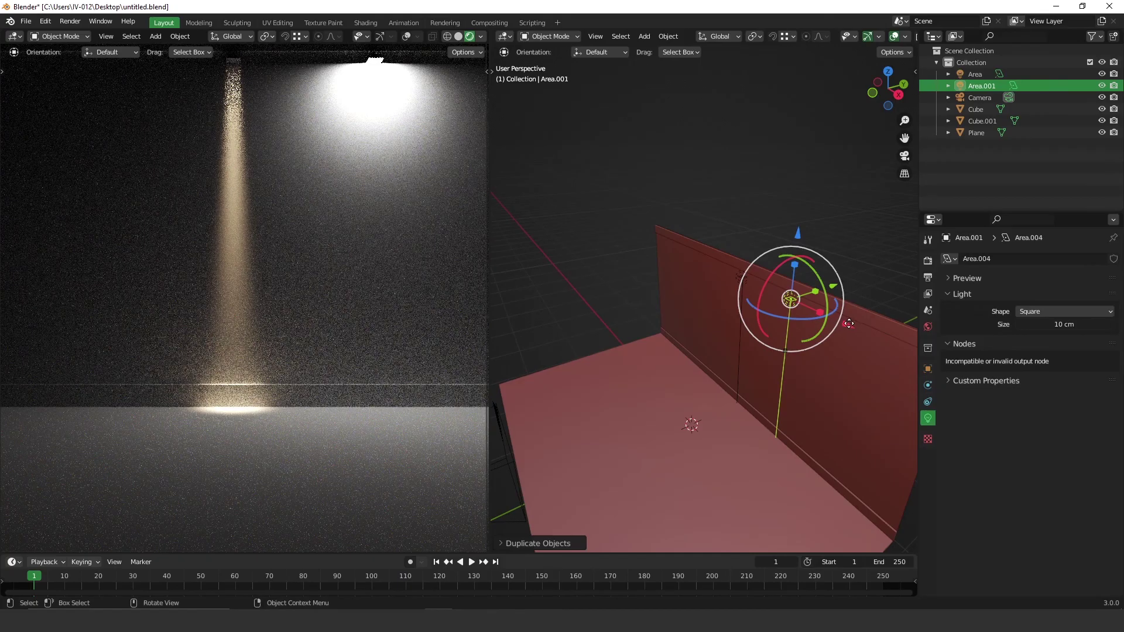
left_click_drag(858, 327, 870, 332)
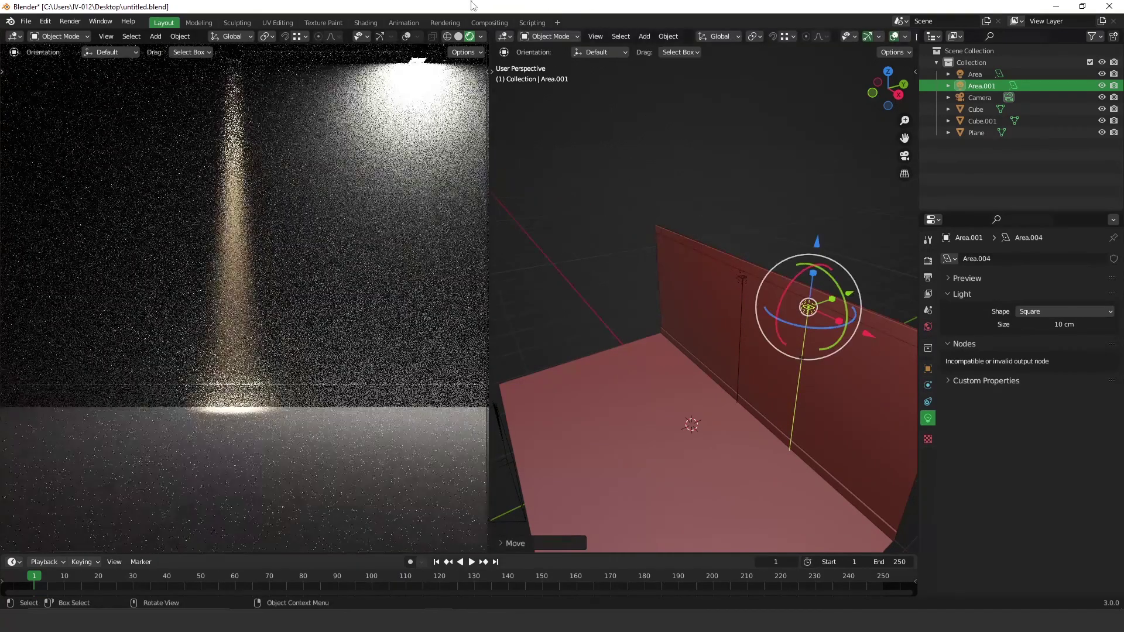
Show the duplicated light's node tree in the Shader Editor in place of the 3D Viewport
left_click(504, 36)
left_click(509, 40)
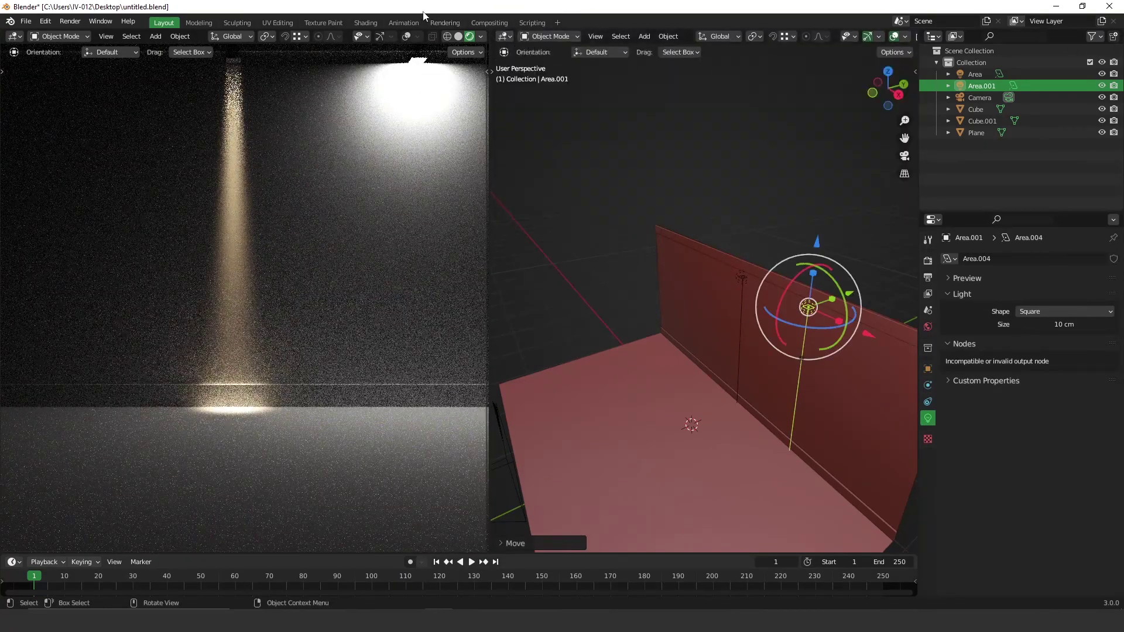
left_click(510, 40)
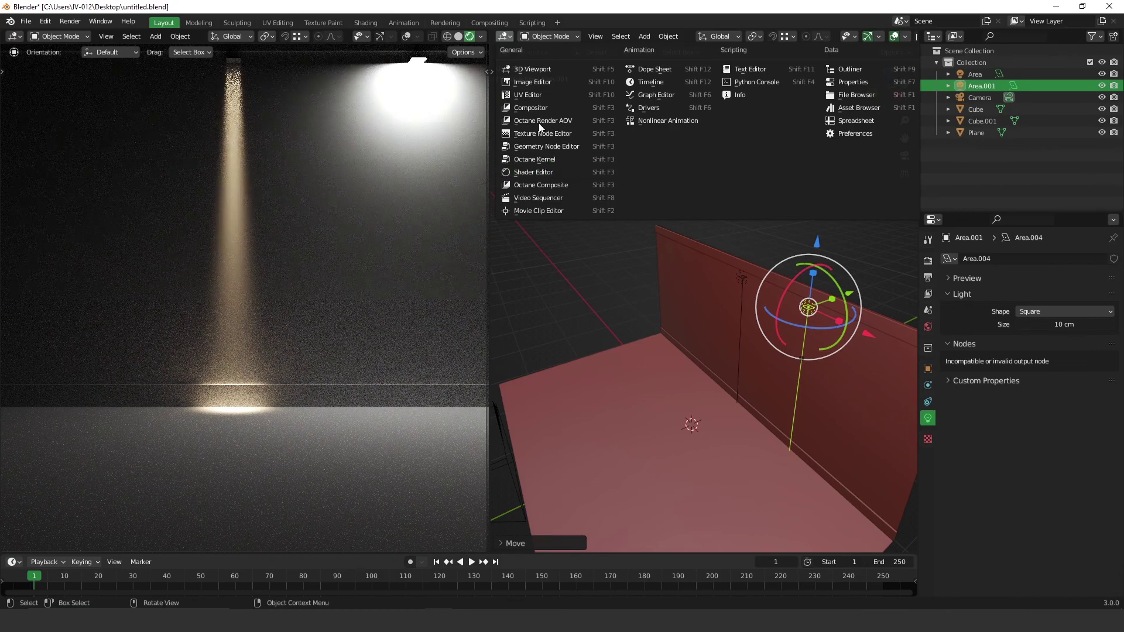
left_click(533, 172)
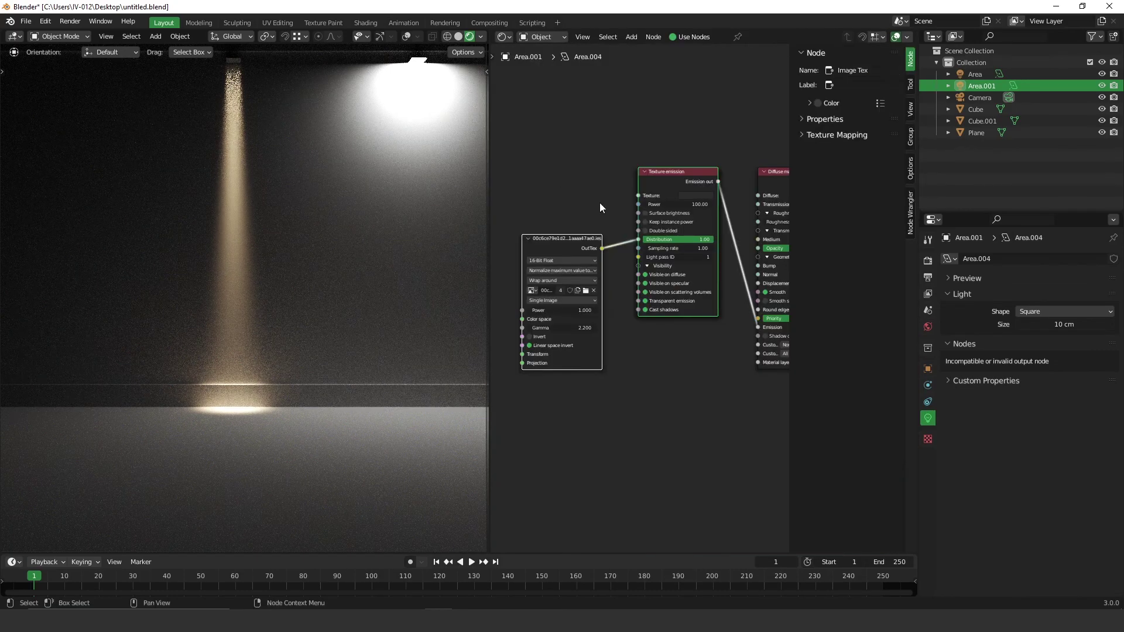
Replace the duplicated light's IES image with 002bb0e37aa7e5f1d7851fb1db032628.ies from the Downloads folder, with file filtering turned off
scroll(614, 289, "up", 3)
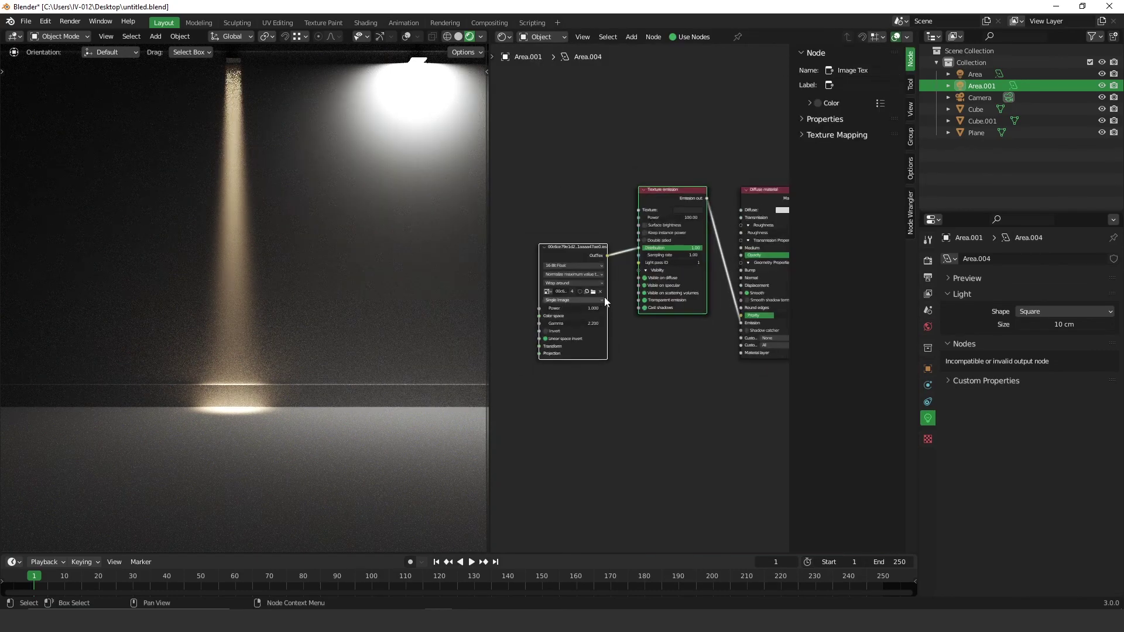
left_click(577, 290)
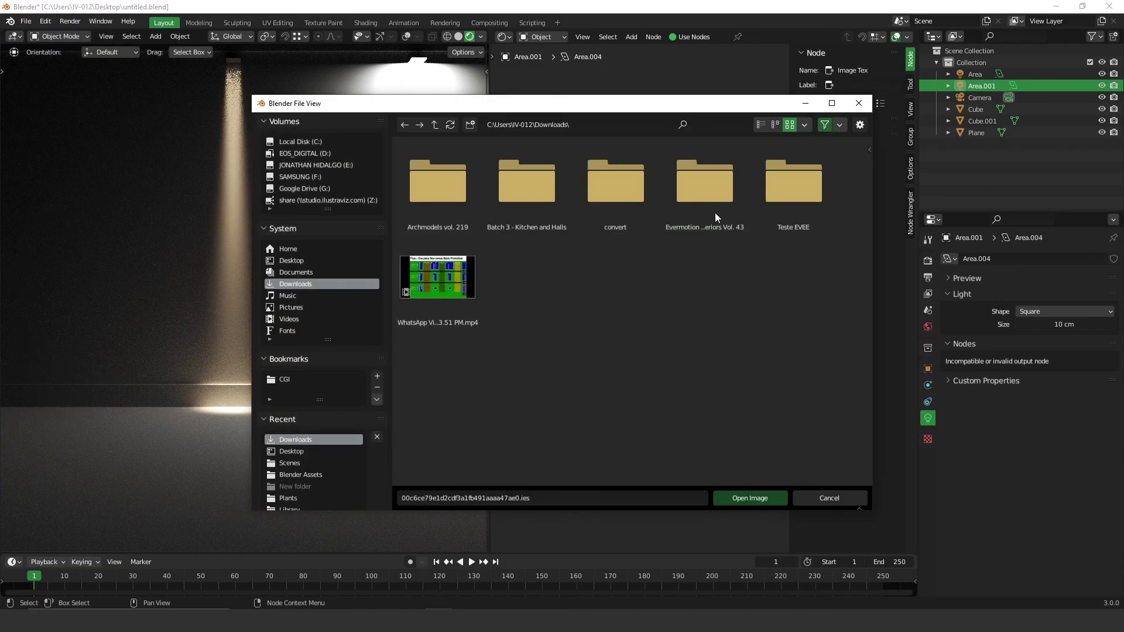
left_click(826, 126)
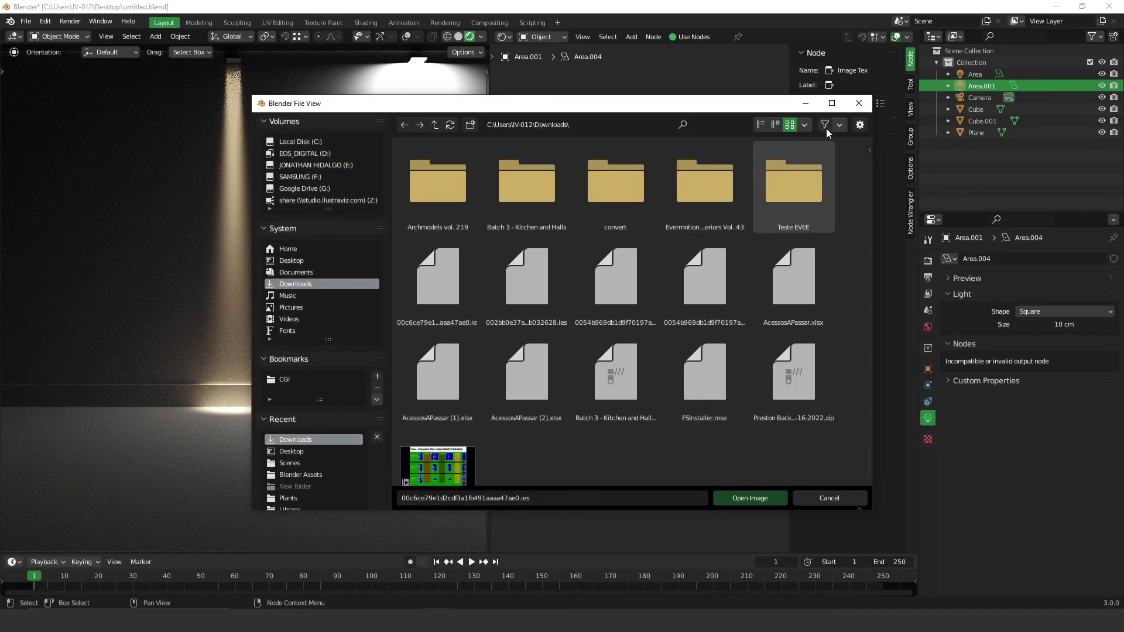
left_click(521, 289)
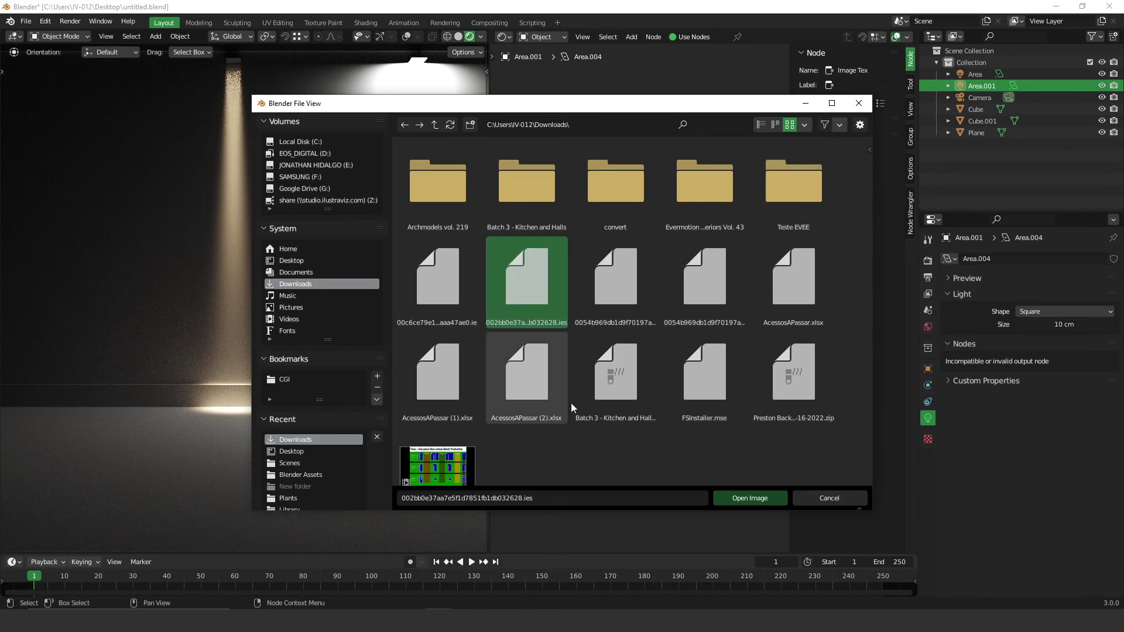
left_click(748, 499)
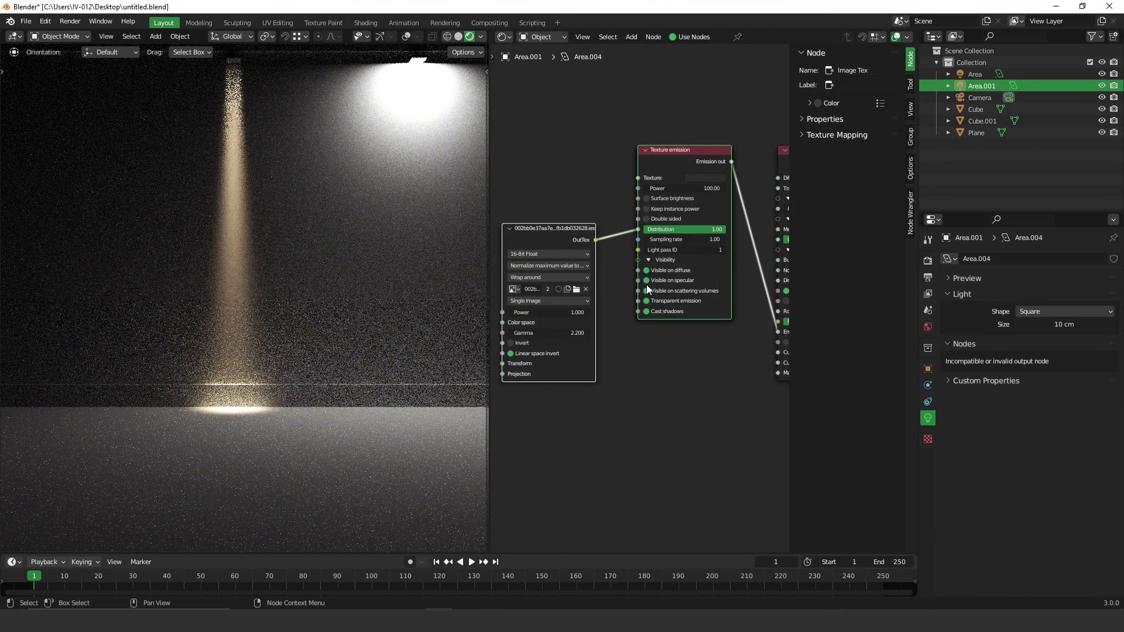
Tint the second light's emission texture colour green, with hue 0.362 and saturation 0.658, and adjust its brightness
left_click(719, 178)
left_click_drag(718, 78, 711, 69)
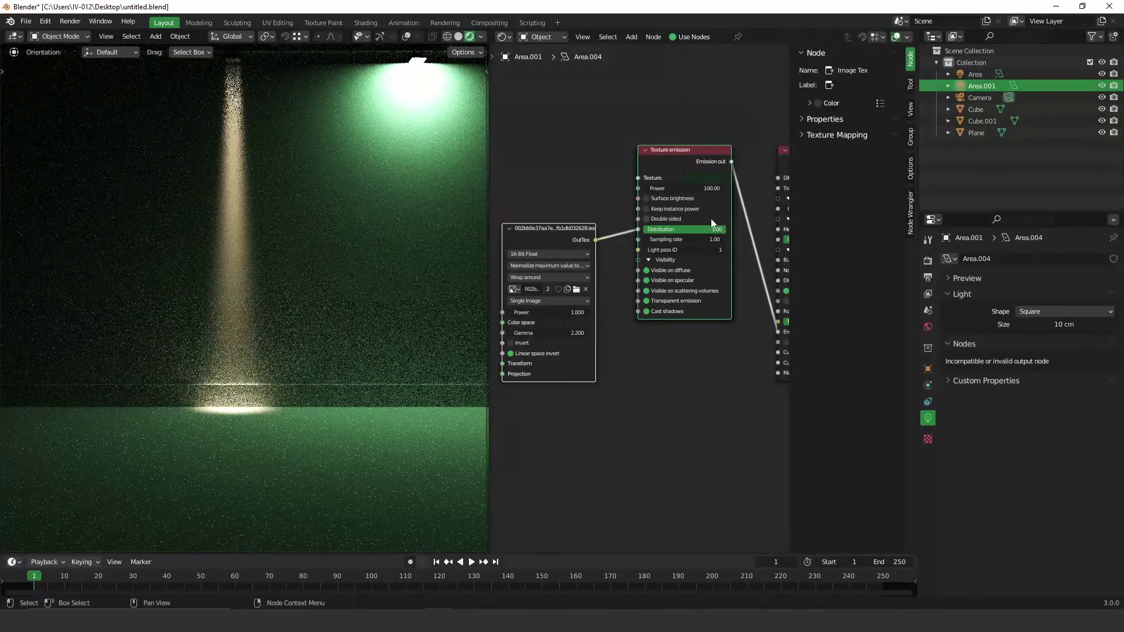
left_click(709, 177)
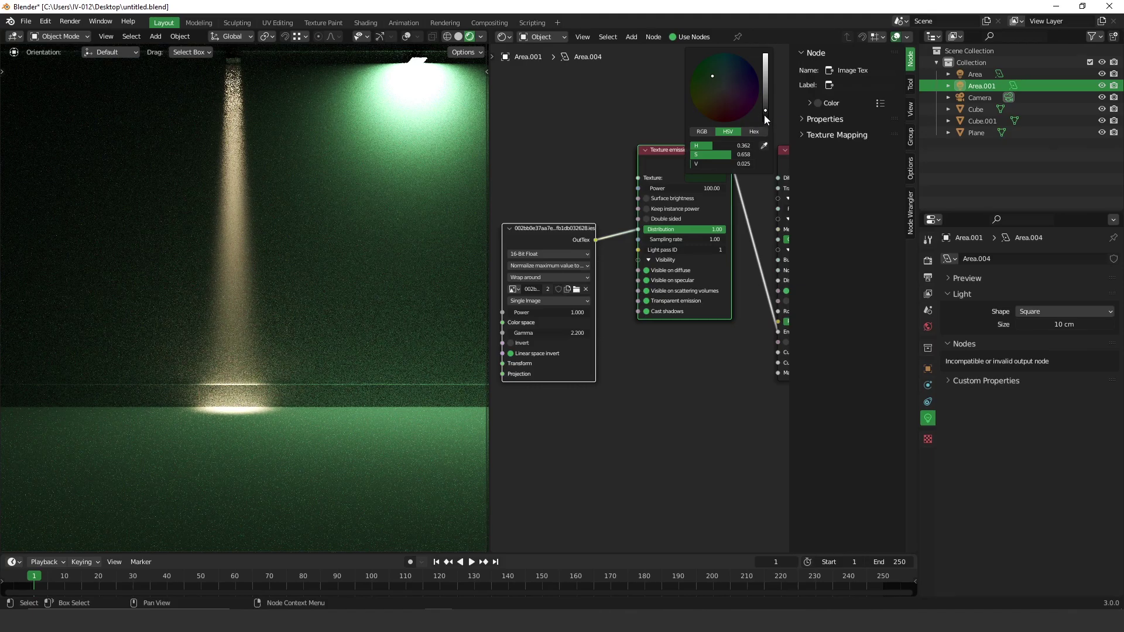
left_click_drag(764, 115, 765, 117)
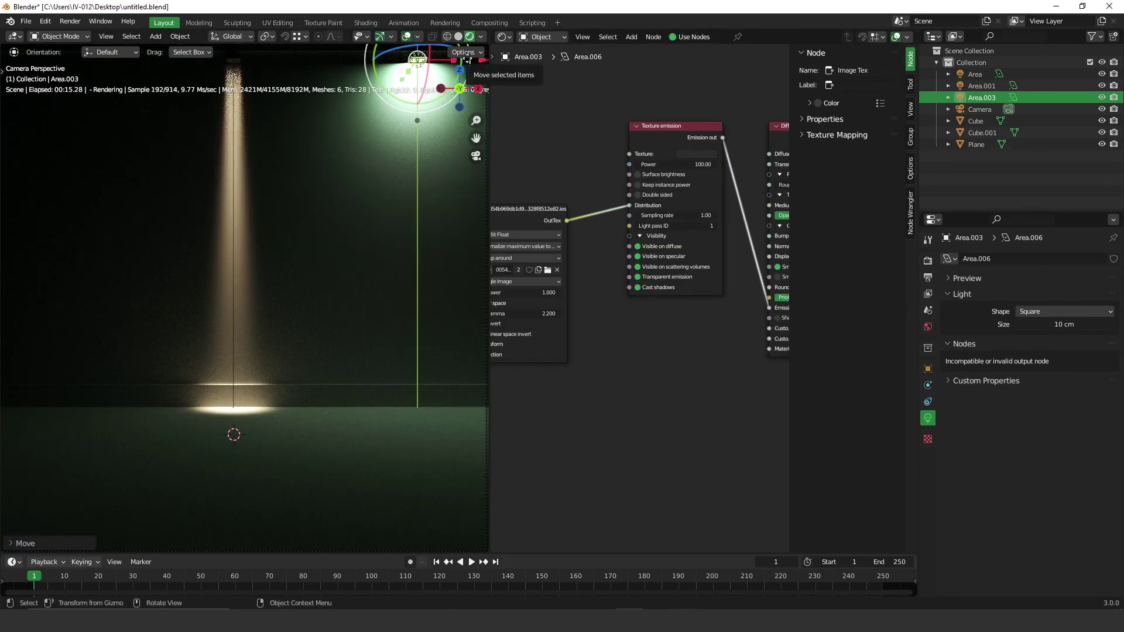
Move the third area light to the opposite side of the warm light and load 002bb0e37aa7e5f1d7851fb1db032628.ies into its Image Tex node
left_click_drag(466, 84, 151, 78)
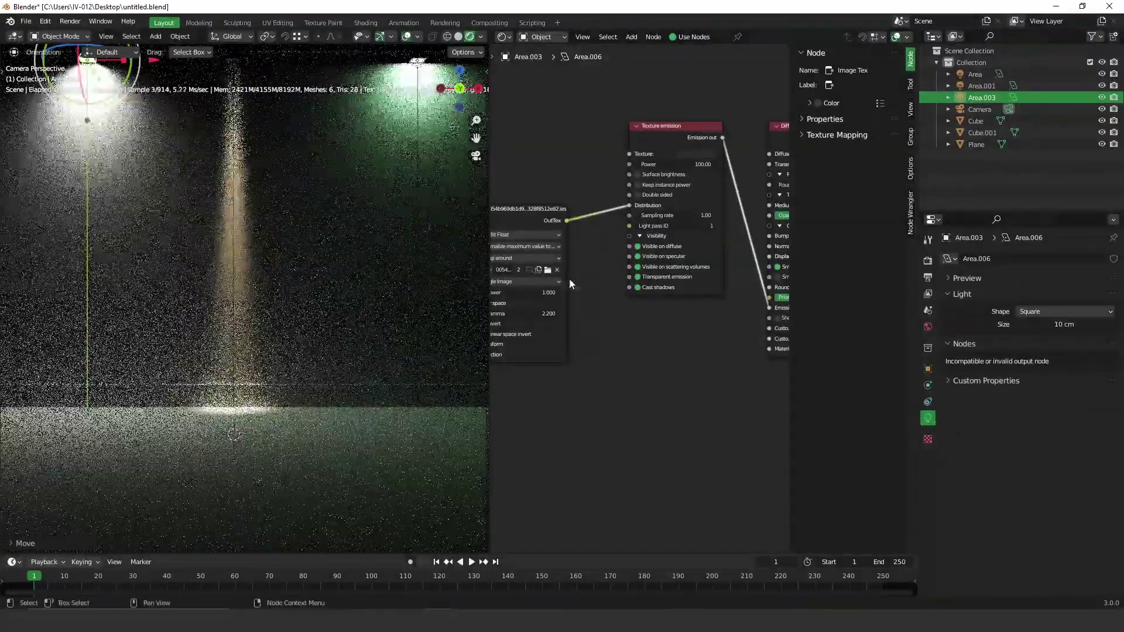
left_click(548, 269)
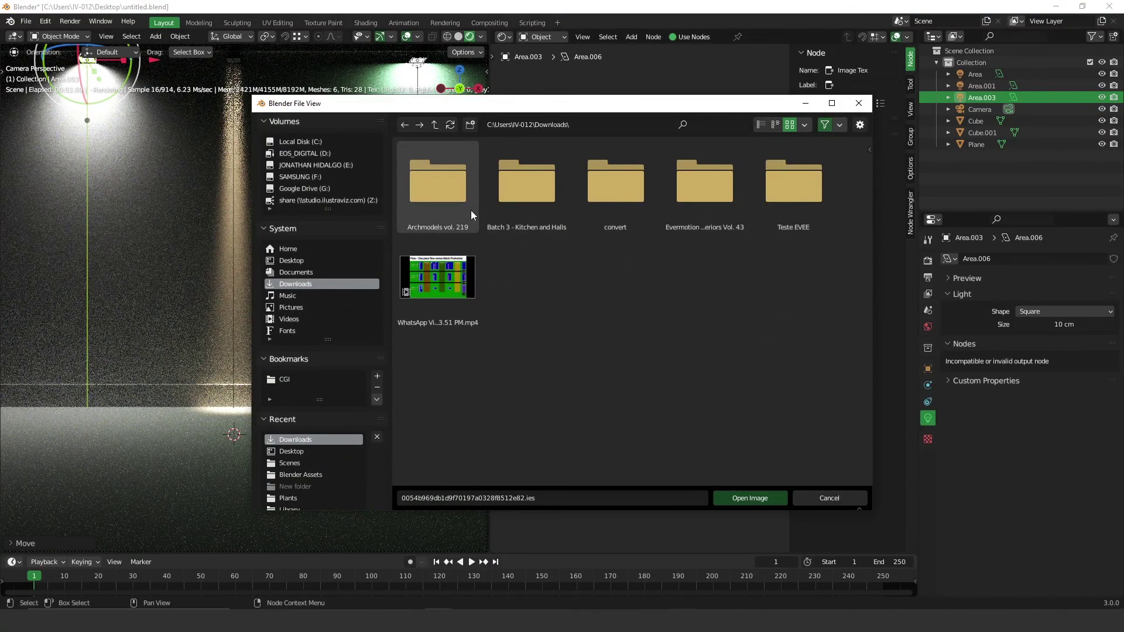
left_click(532, 272)
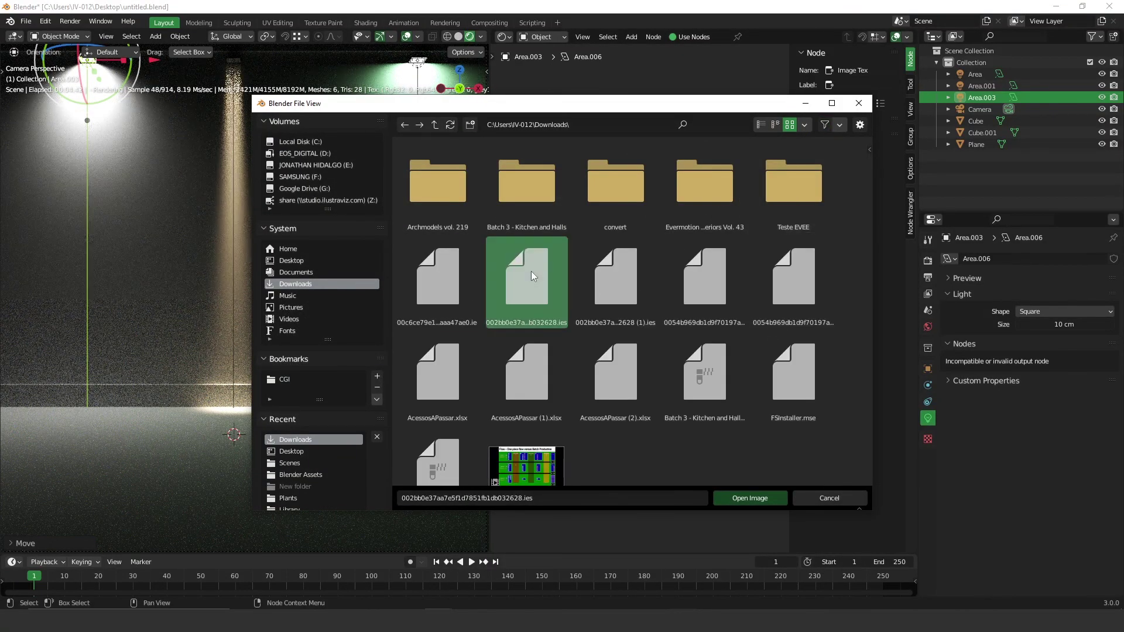
double_click(532, 275)
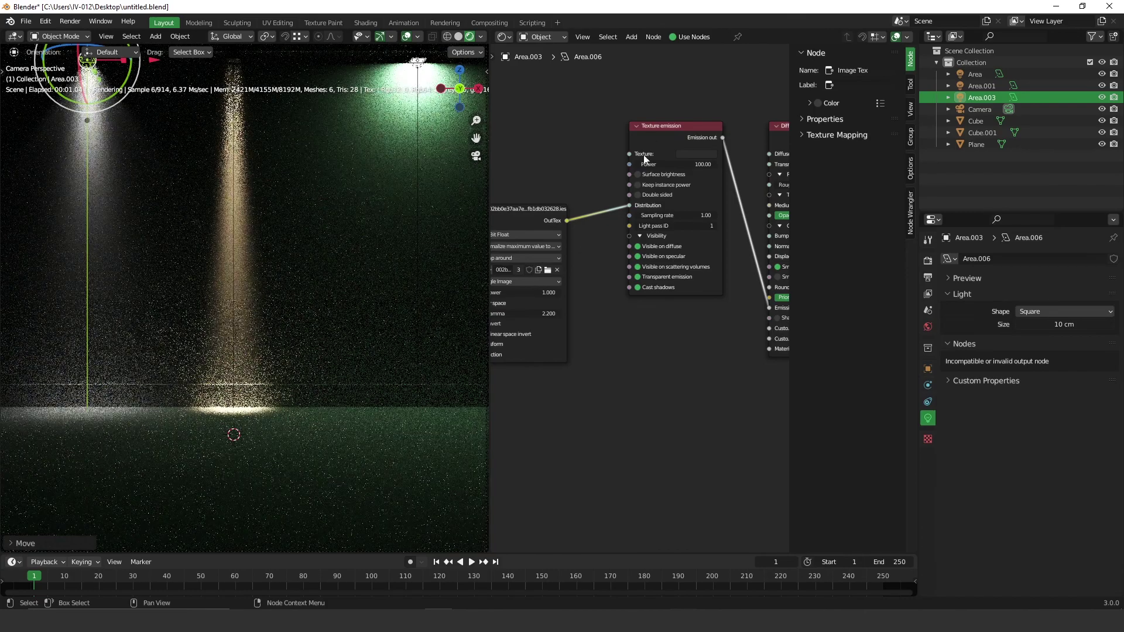
Try 00c6ce79e1d2cdf3a1fb491aaaa47ae0.ies on the third light's Image Tex node and switch back to 002bb0e37aa7e5f1d7851fb1db032628.ies
left_click(549, 270)
left_click(824, 125)
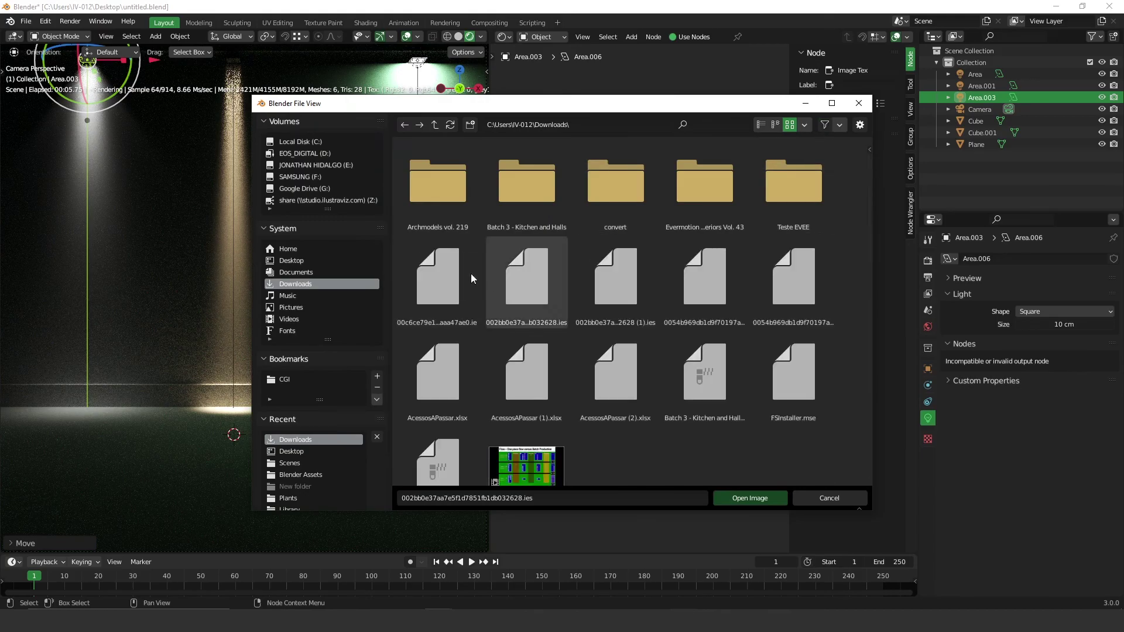
double_click(463, 272)
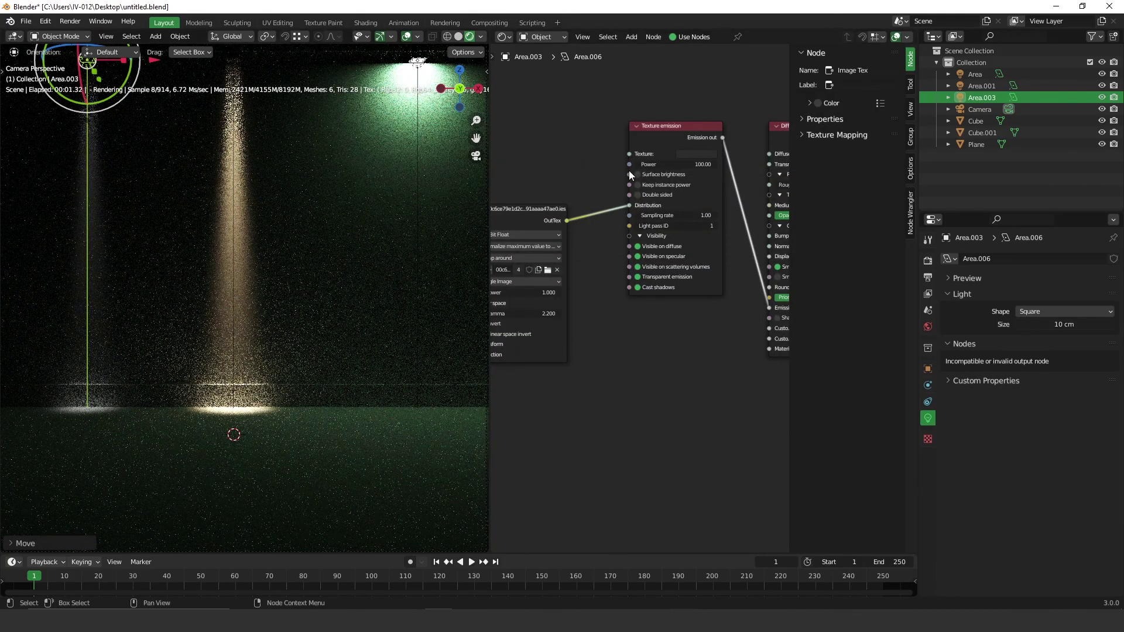
left_click(548, 270)
left_click(826, 124)
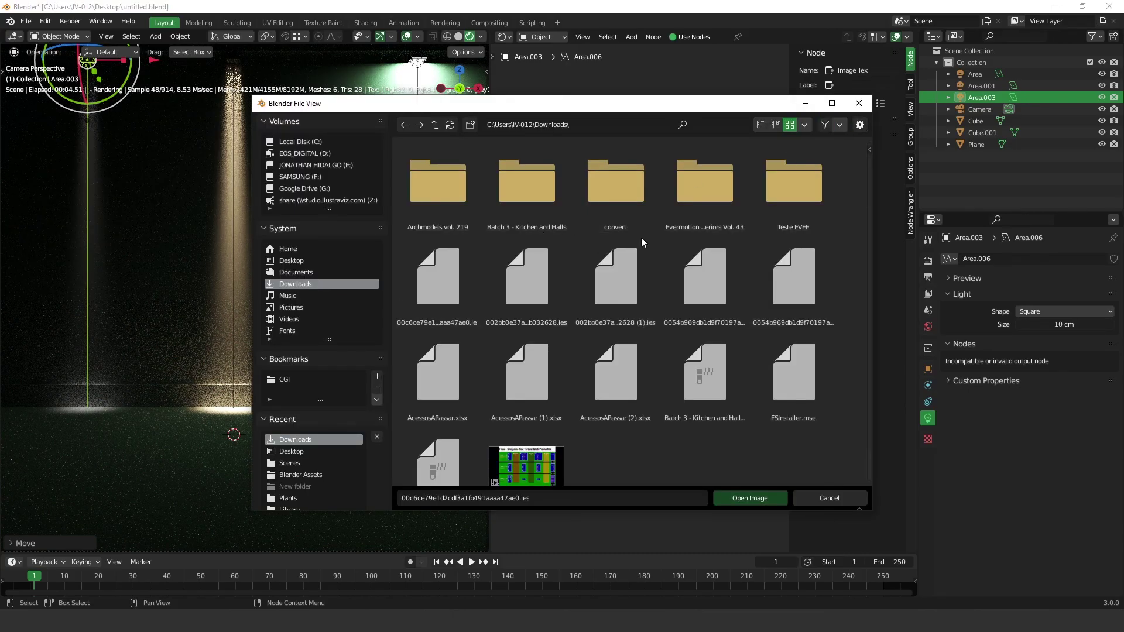
double_click(529, 276)
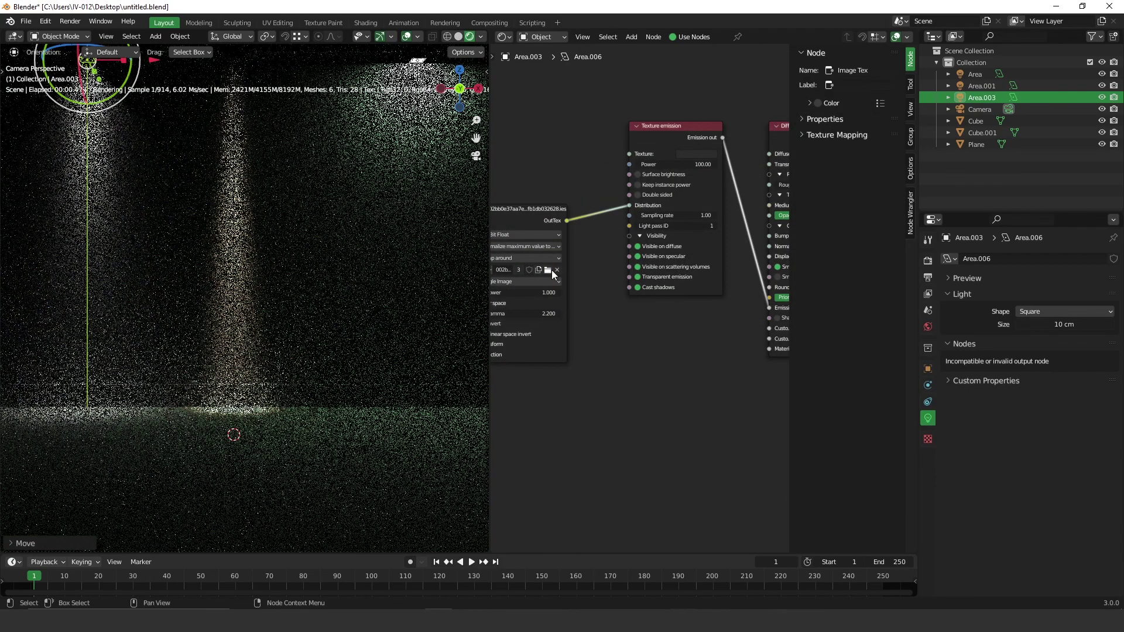
middle_click_drag(625, 220, 601, 248)
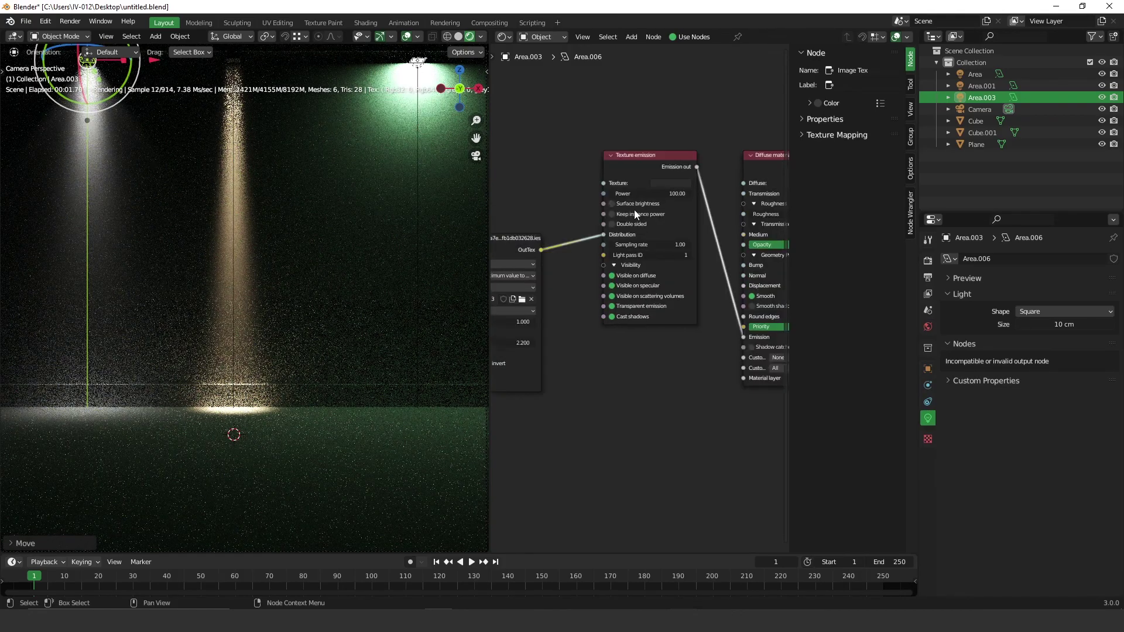
Tint the third light's emission texture colour blue-violet, with hue 0.681 and saturation 0.682, and raise its brightness
left_click(664, 181)
left_click(708, 84)
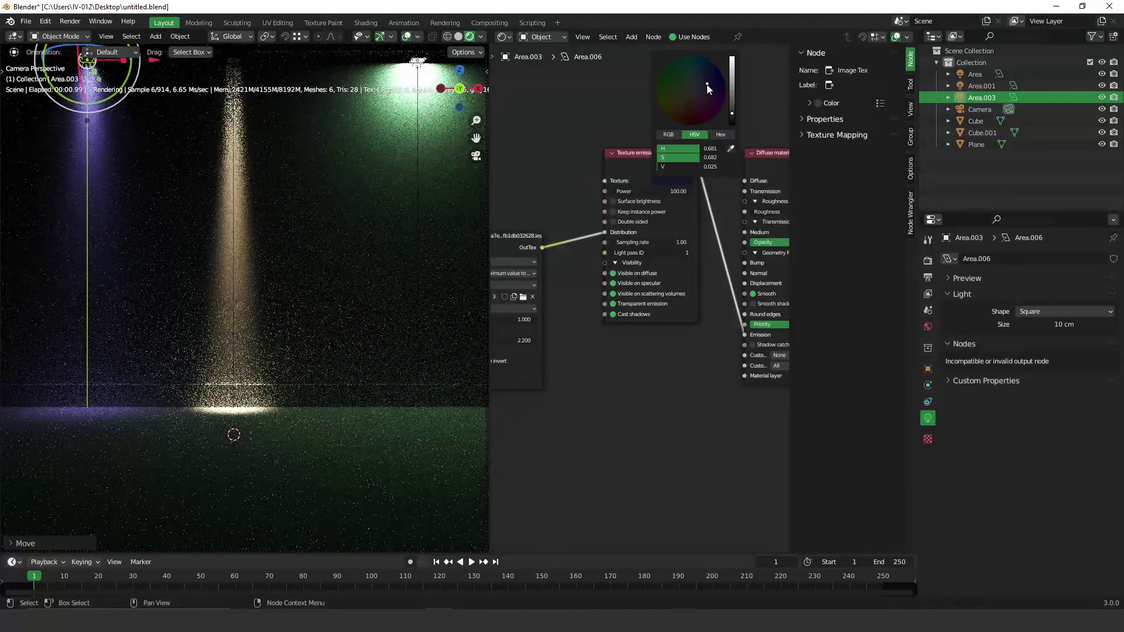
left_click(679, 179)
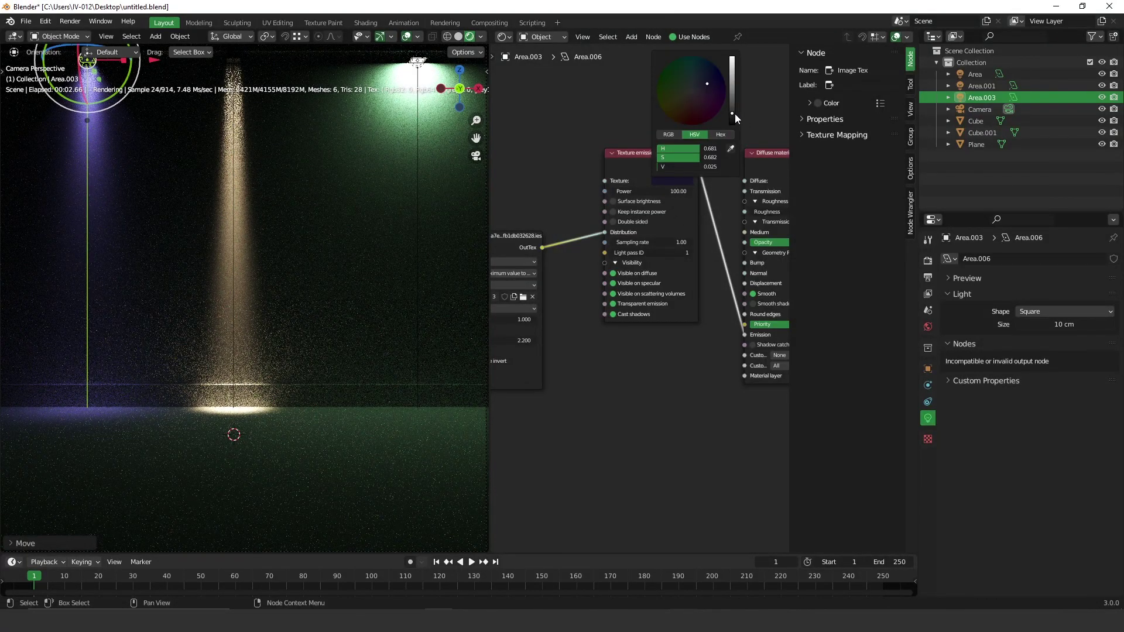
left_click_drag(732, 113, 732, 100)
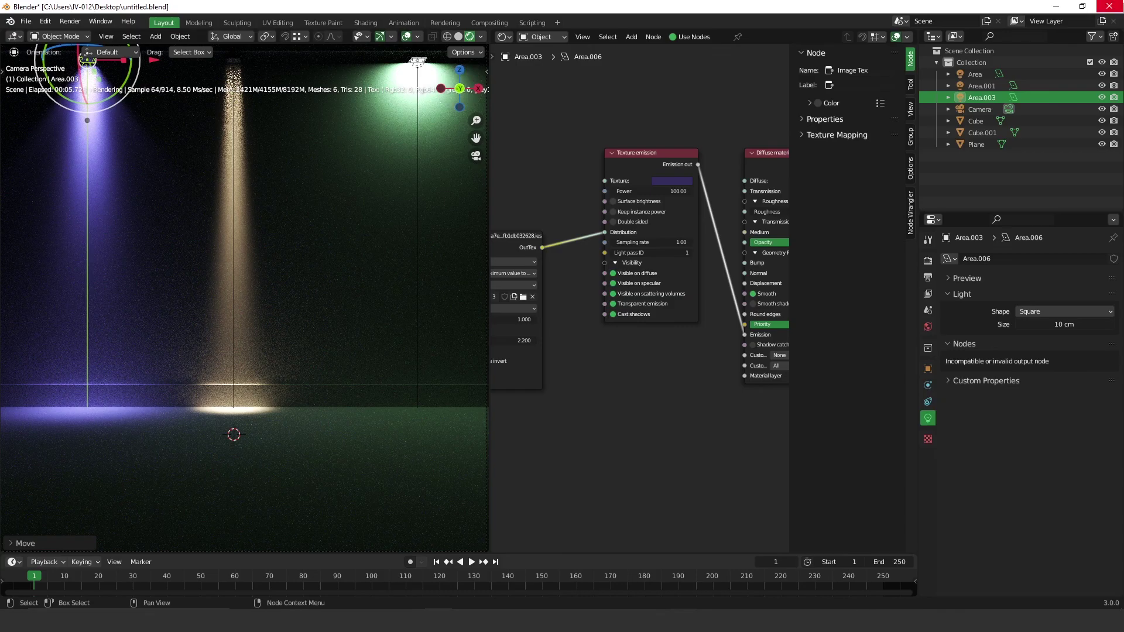
Switch to the browser with ieslibrary.com, maximize its window and look through the thumbnails of available IES light distributions
left_click_drag(1123, 85, 488, 85)
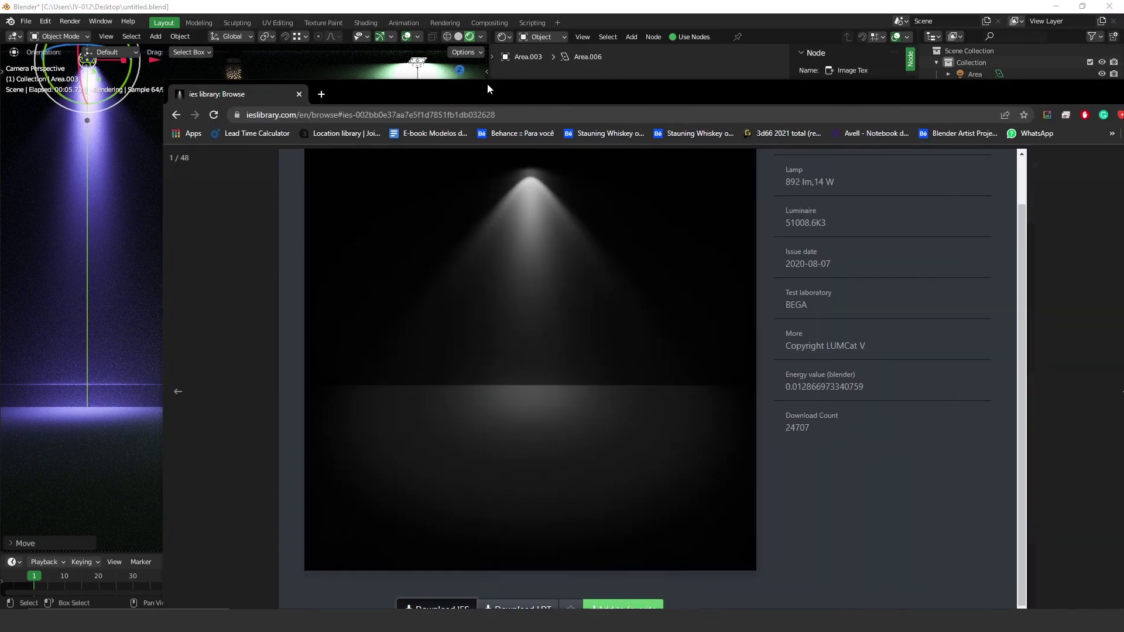
double_click(518, 84)
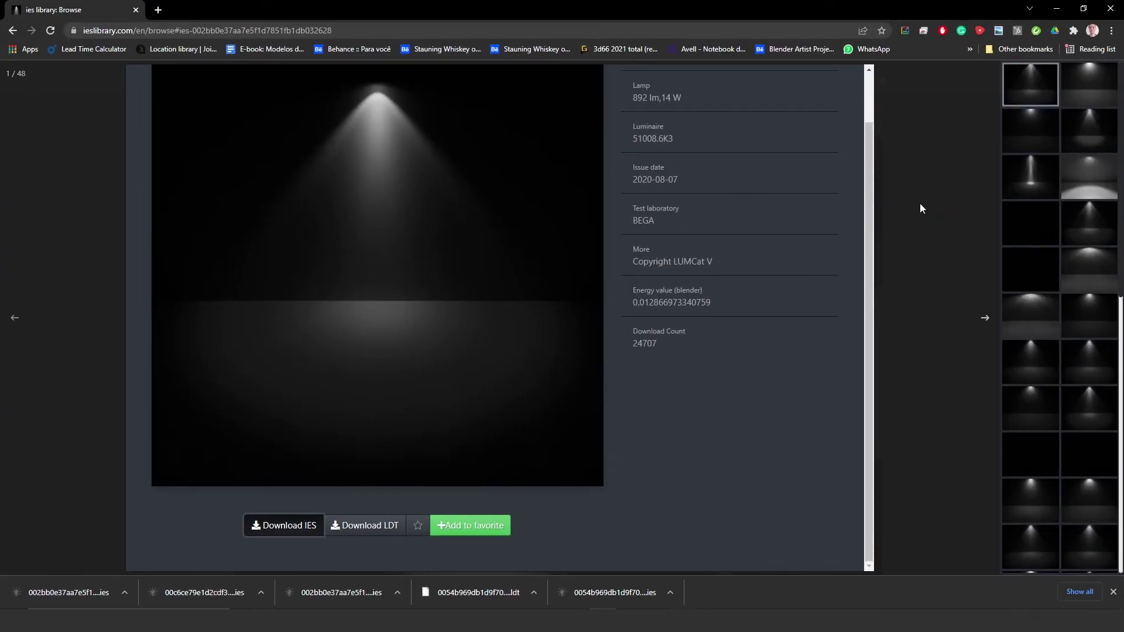
scroll(1085, 375, "down", 5)
scroll(1087, 388, "down", 1)
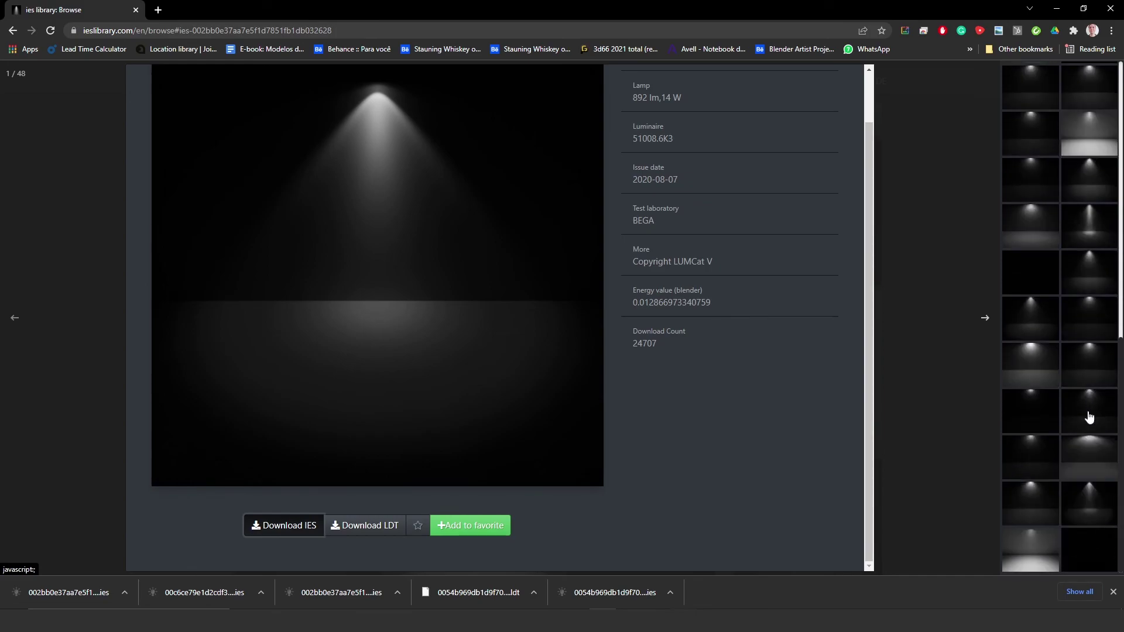
scroll(1088, 377, "down", 5)
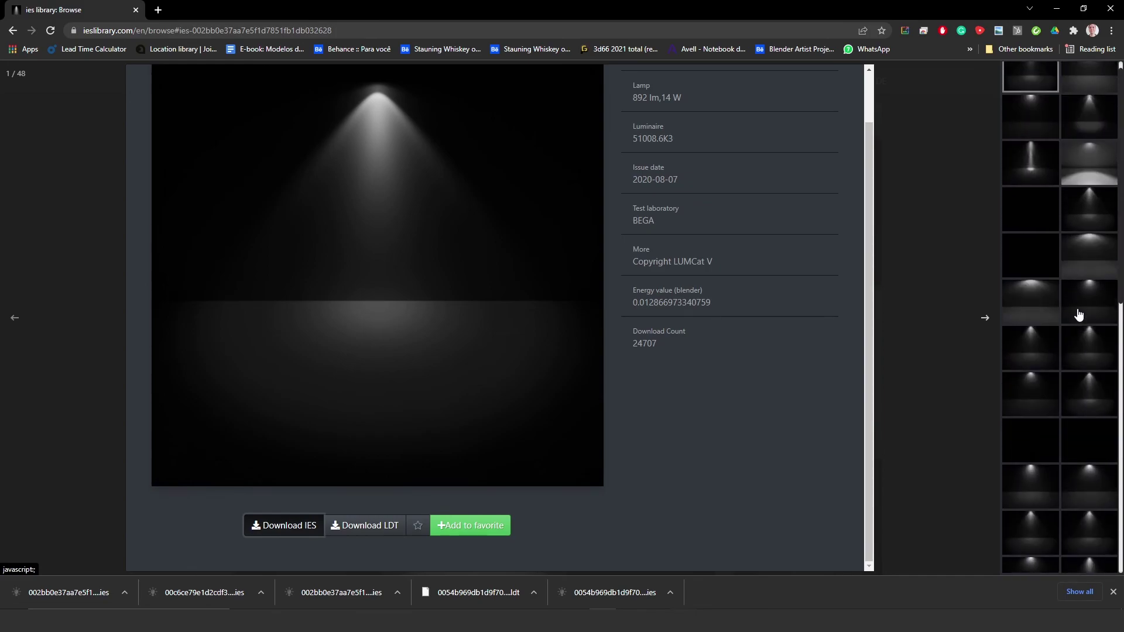